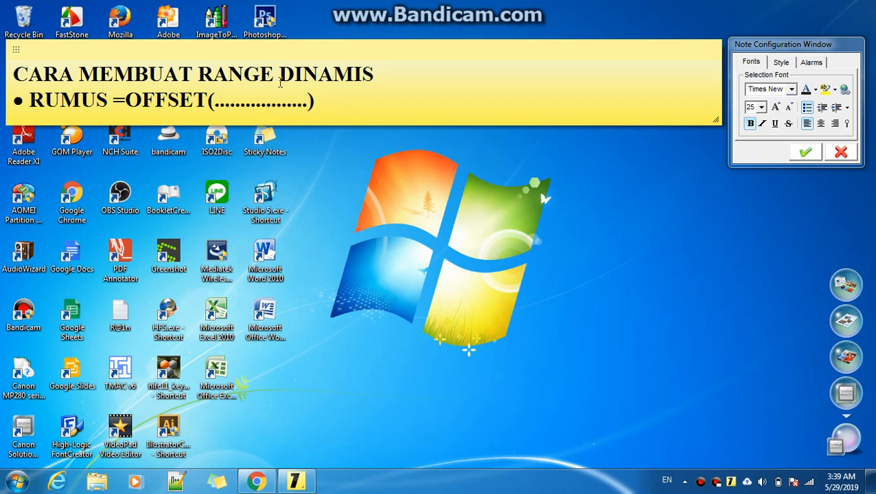
Extend the note's heading to read "CARA MEMBUAT RANGE DINAMIS/OTOMATIS" by appending "/OTOMATIS"
left_click_drag(284, 75, 385, 74)
left_click(387, 74)
type("/OTOMATIS")
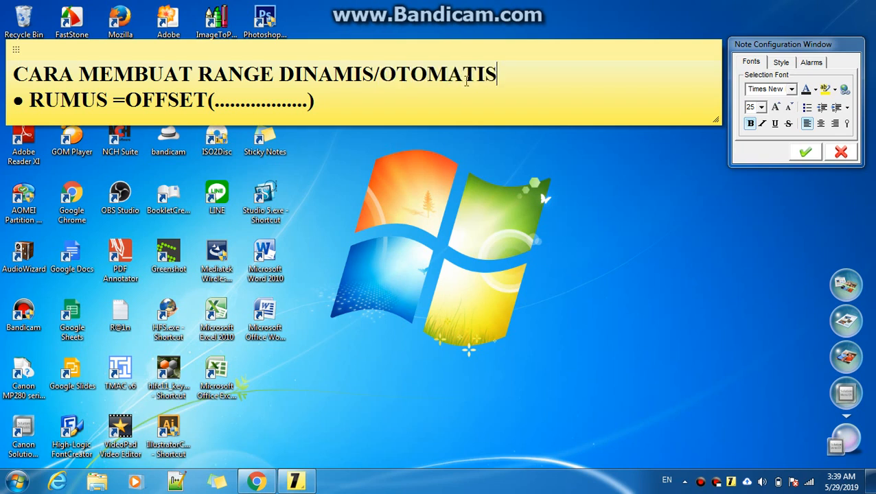
mouse_move(501, 74)
left_mouse_down()
mouse_move(38, 75)
mouse_move(496, 68)
left_mouse_up()
Switch to the spreadsheet and inspect the copied table in columns F to H
left_click(256, 482)
left_click(436, 283)
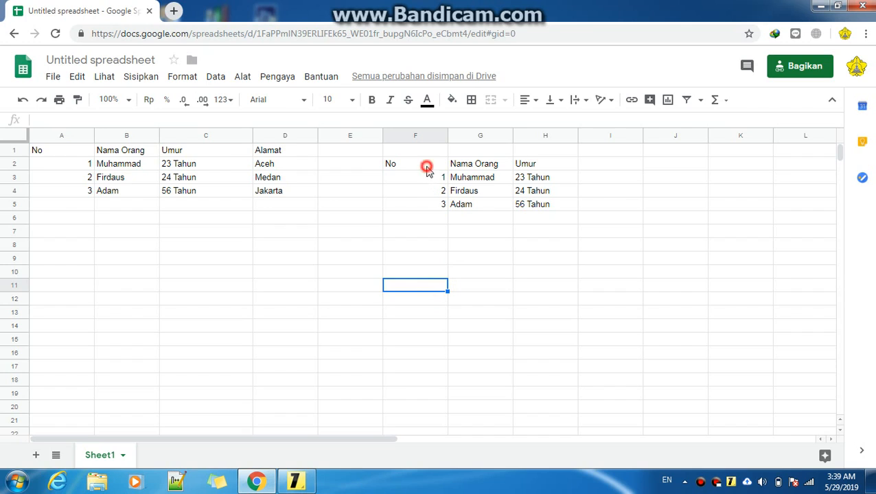
left_click(427, 168)
left_click(424, 274)
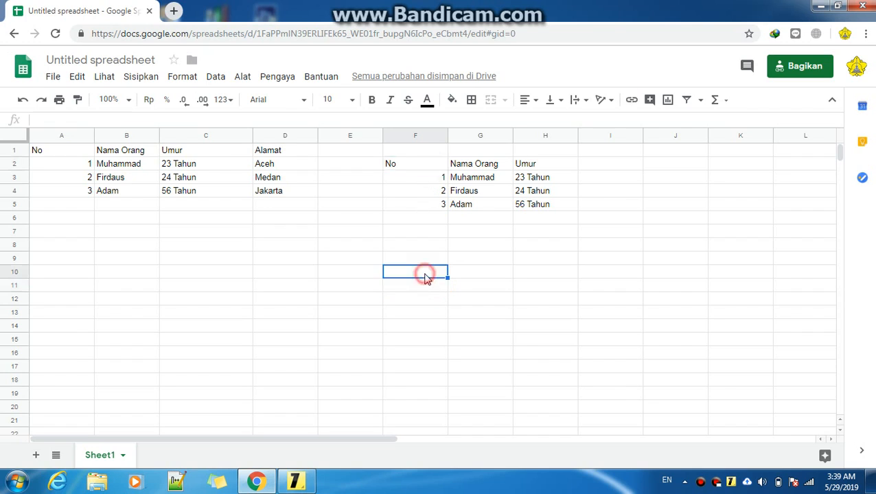
left_click(423, 218)
left_click(423, 202)
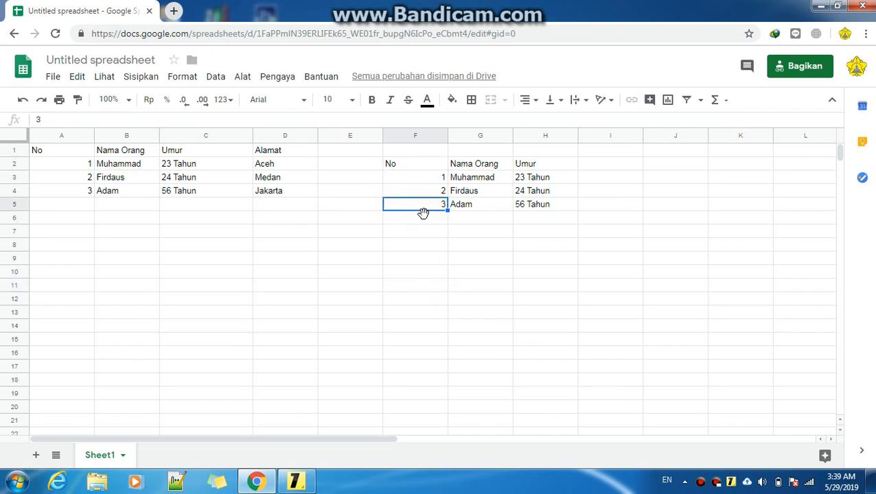
left_click(428, 232)
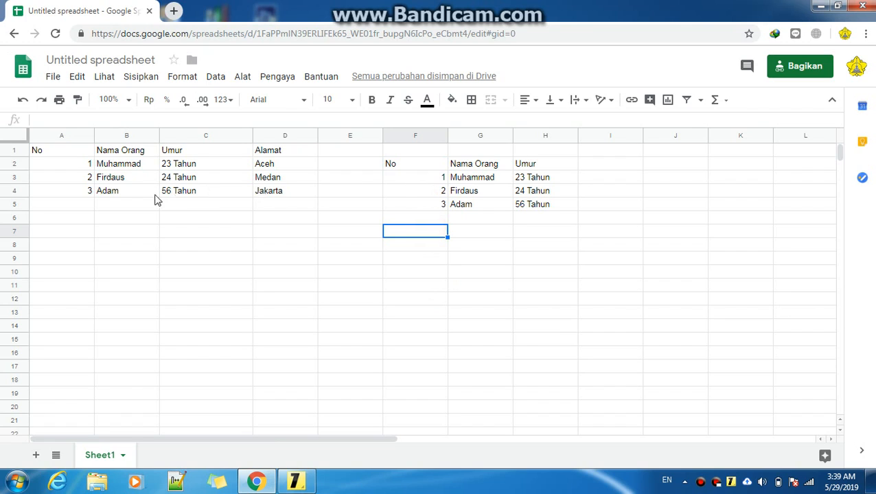
Test entering 3 and then 4 in cell A5 below the numbering, then clear the cell
left_click(79, 210)
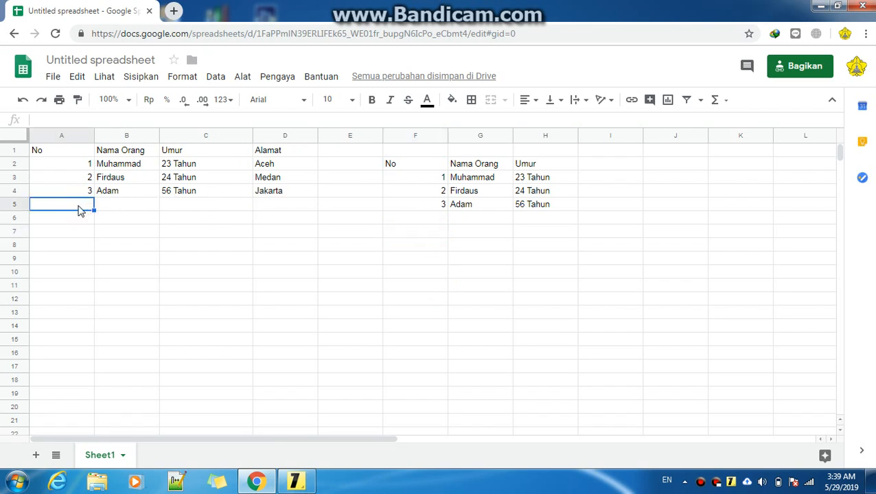
type("3")
key("Return")
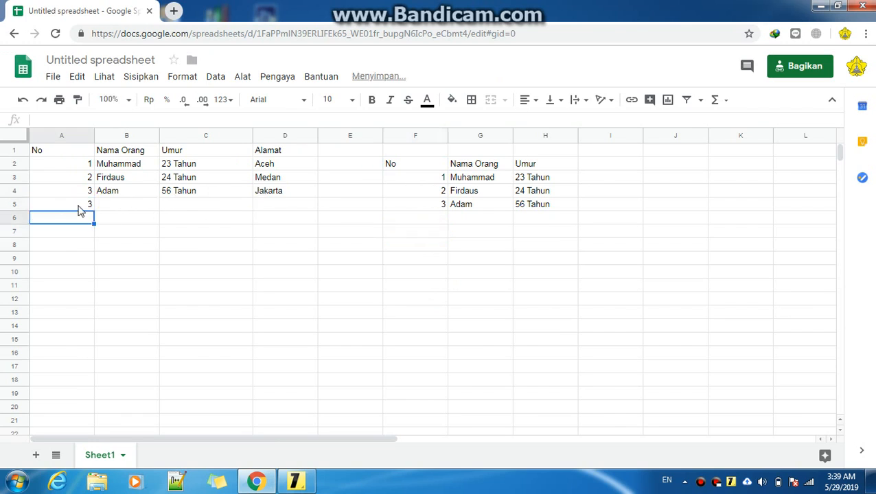
left_click(79, 209)
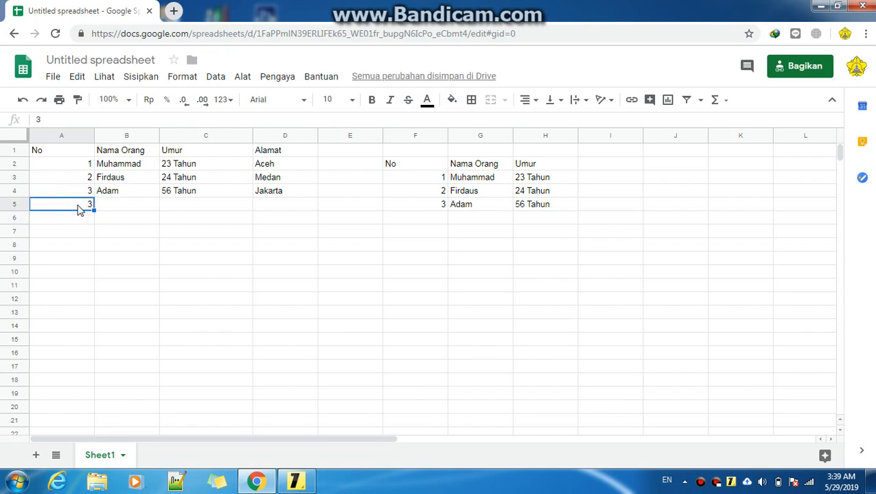
type("4")
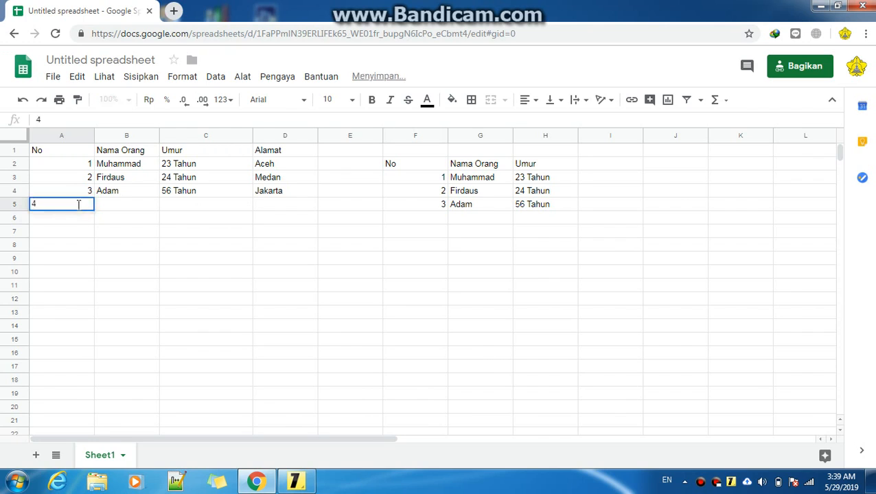
key("Return")
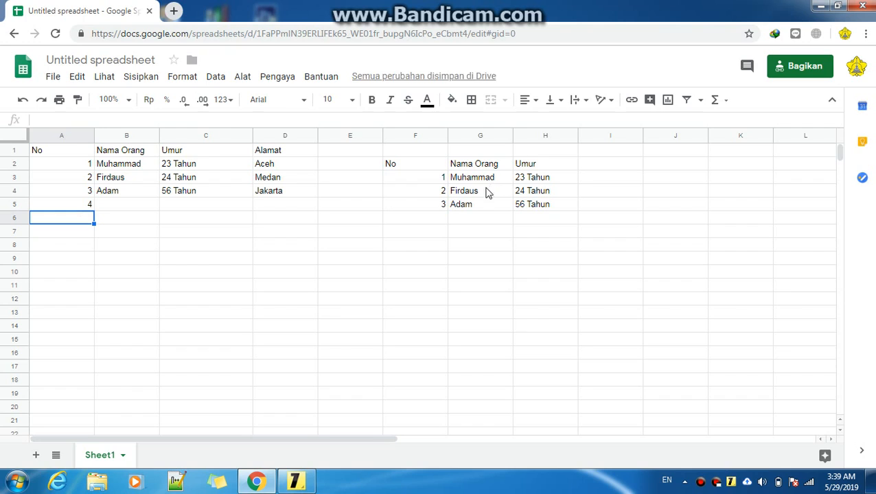
left_click(58, 204)
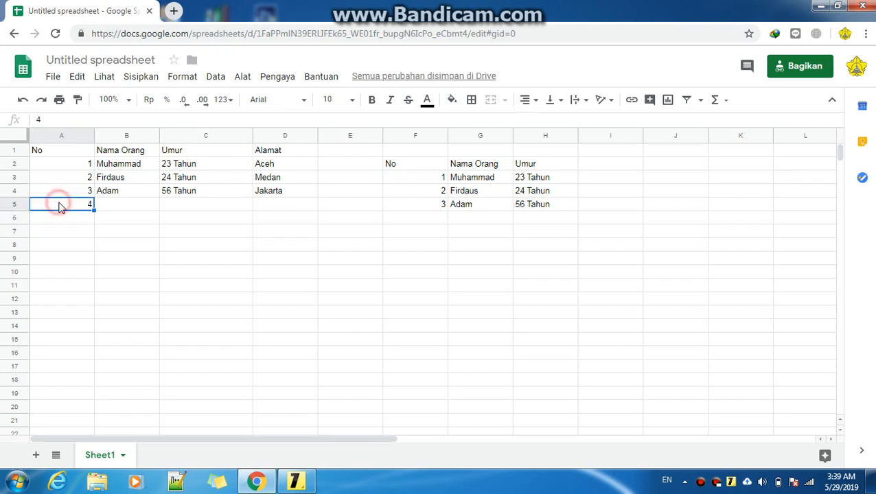
key("Delete")
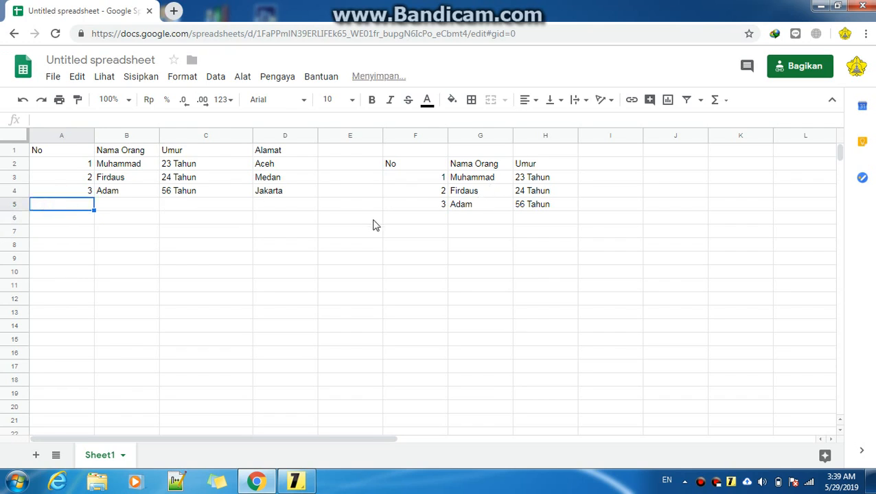
Delete the existing OFFSET formula in cell F2 so the copied table disappears
left_click(445, 233)
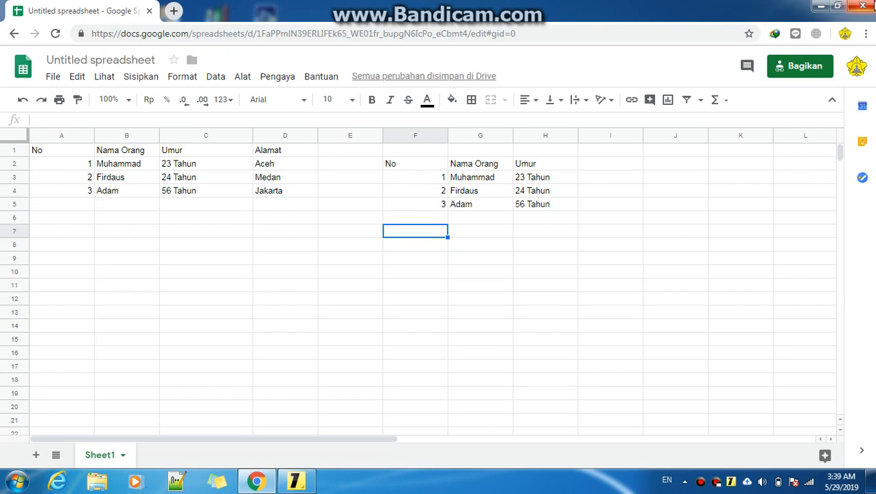
left_click(431, 168)
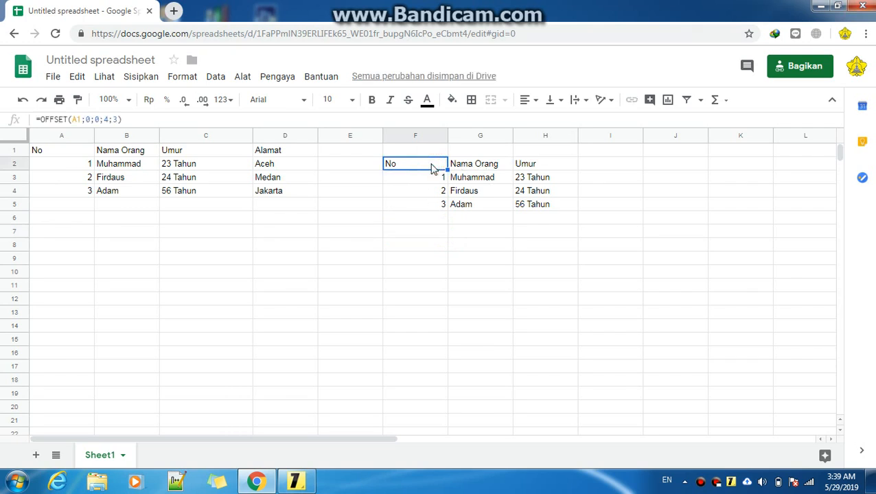
key("Delete")
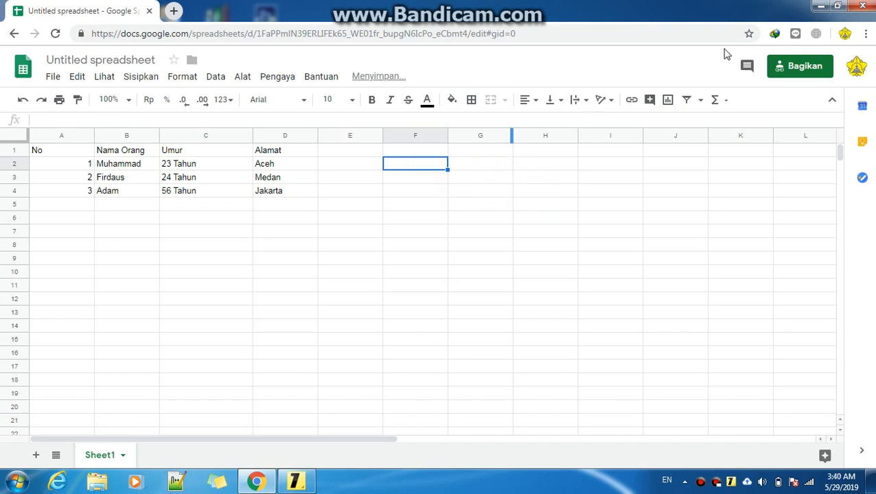
left_click(820, 6)
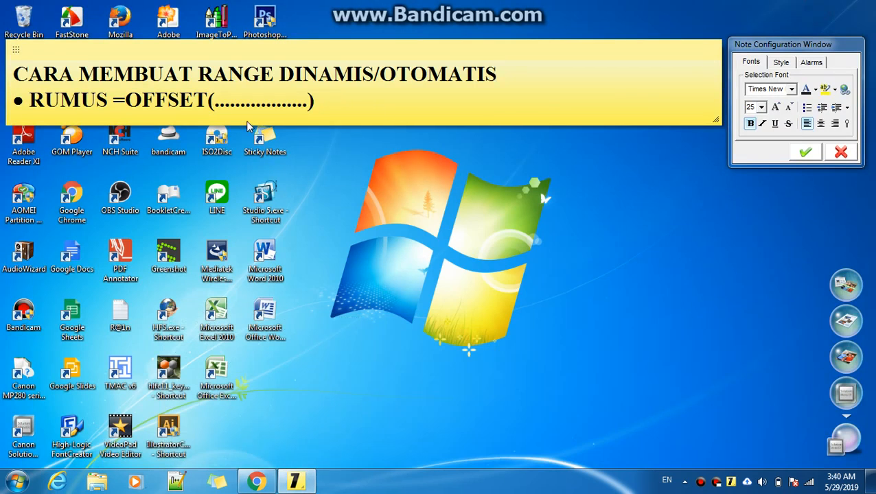
left_click_drag(128, 99, 322, 99)
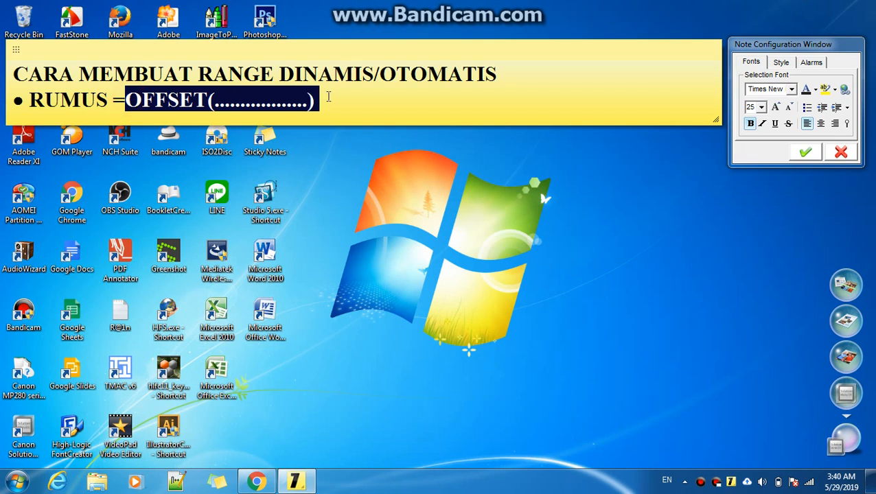
left_click(127, 99)
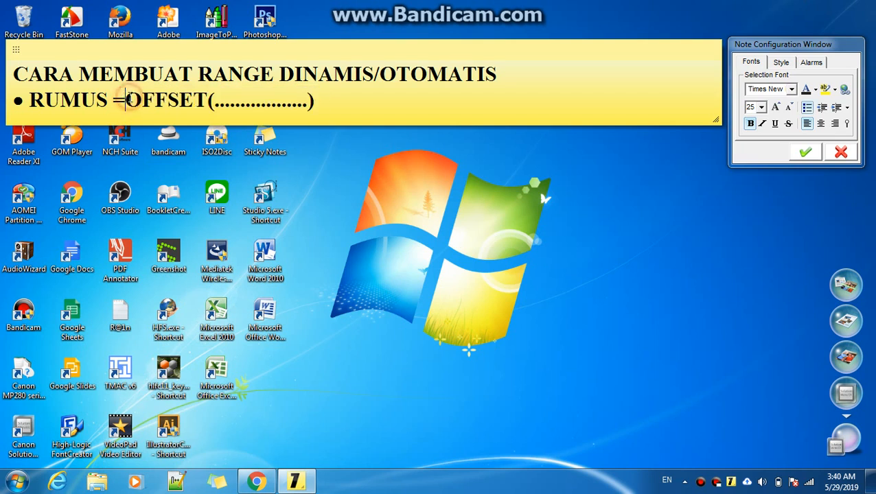
left_click(326, 101)
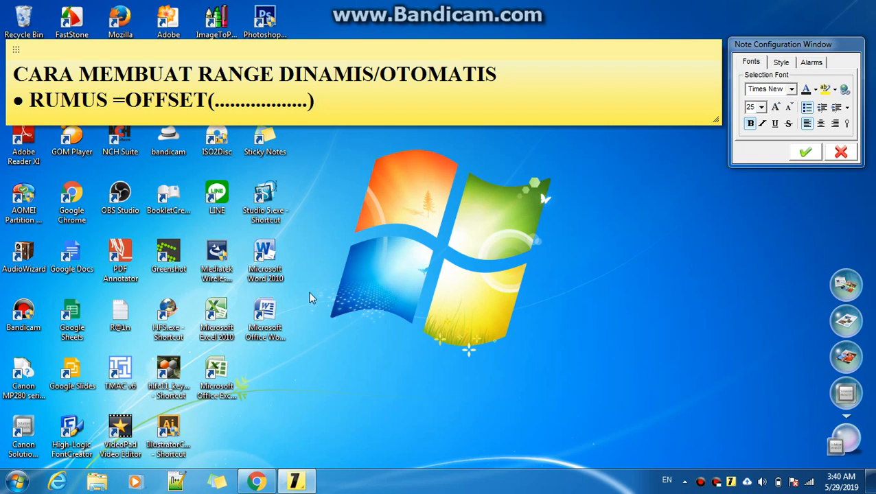
Return to the spreadsheet and start an =OFFSET( formula in cell F7 using A1 as the reference cell
left_click(257, 482)
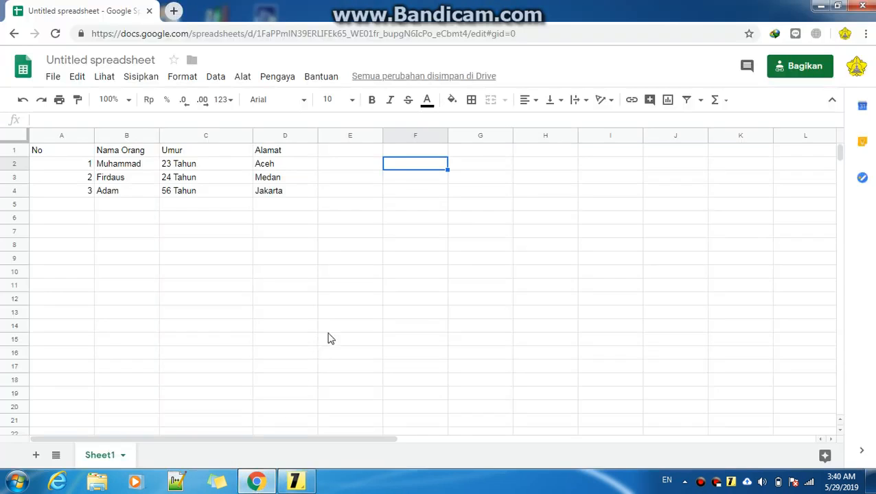
left_click(401, 296)
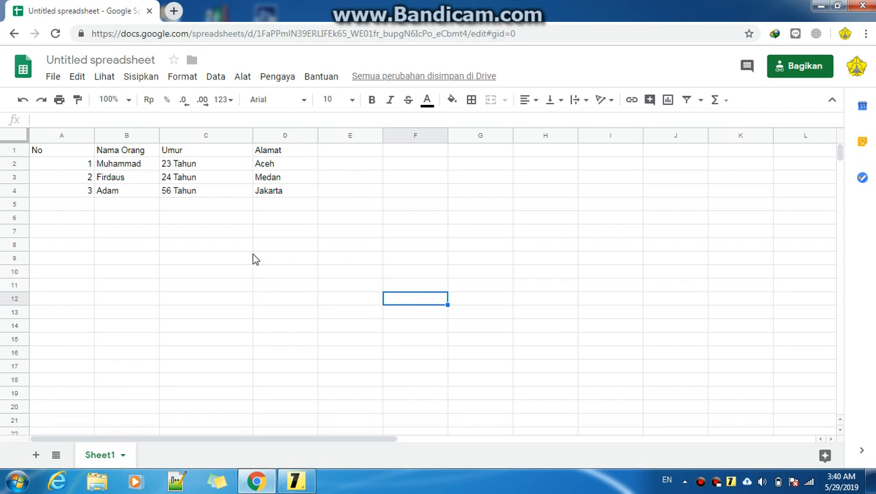
left_click(410, 238)
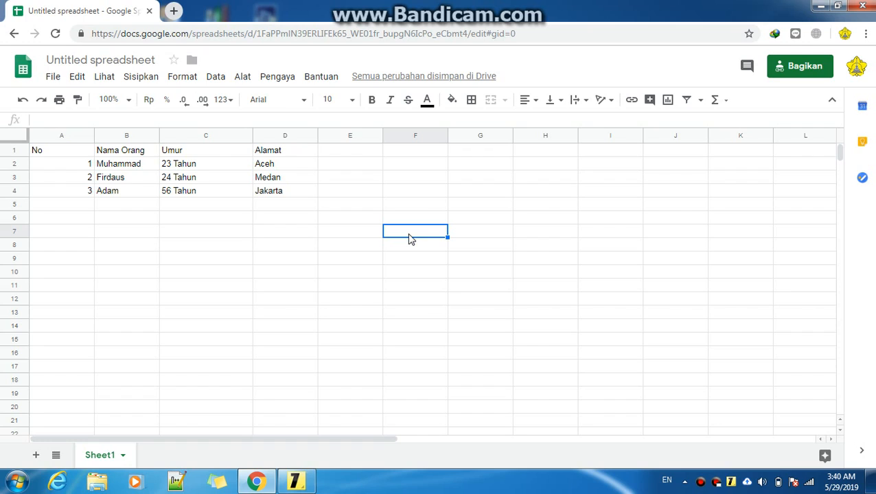
type("=")
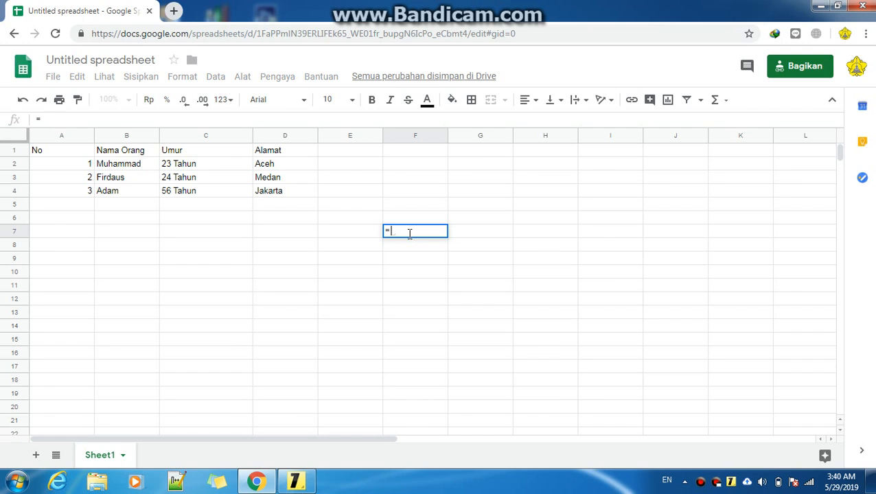
type("OFFSET")
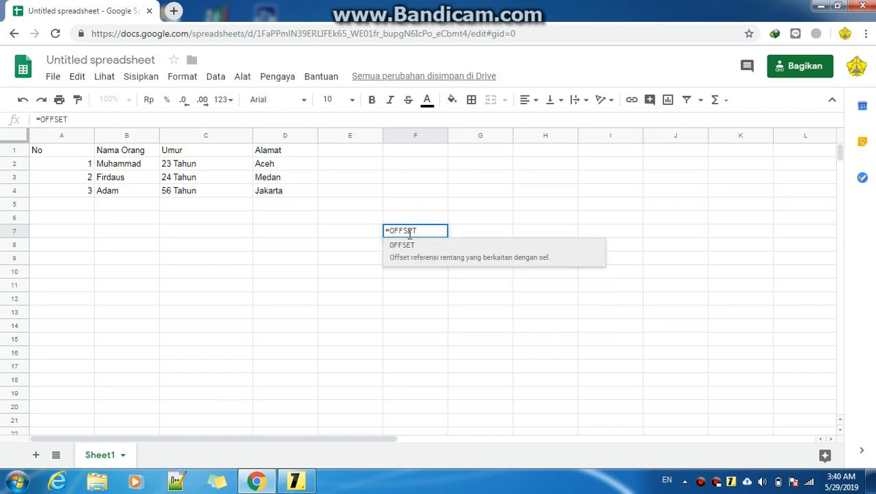
type("(")
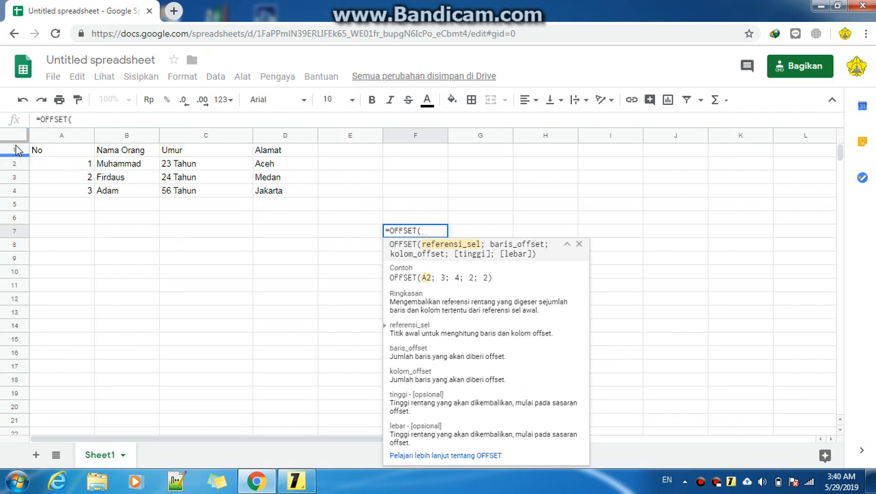
left_click(74, 151)
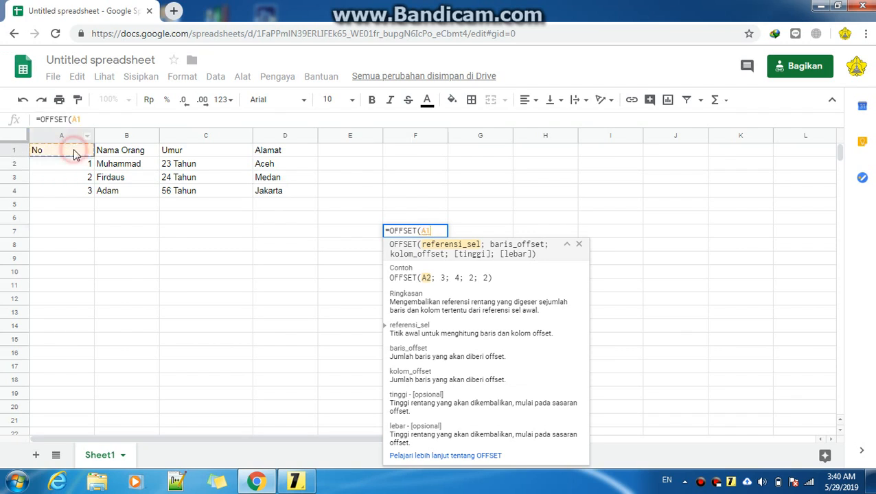
left_click(430, 233)
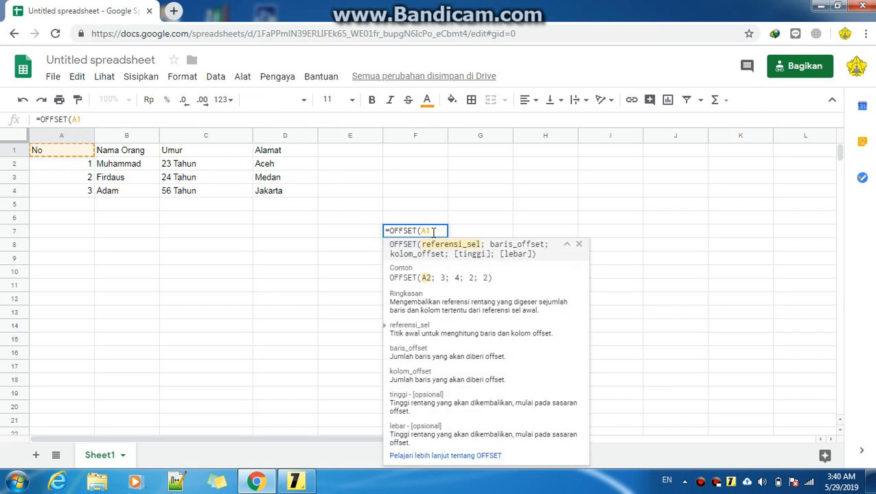
Complete the formula in F7 as =OFFSET(A1;0;0;4;3) to copy four rows and three columns of the table
type(";")
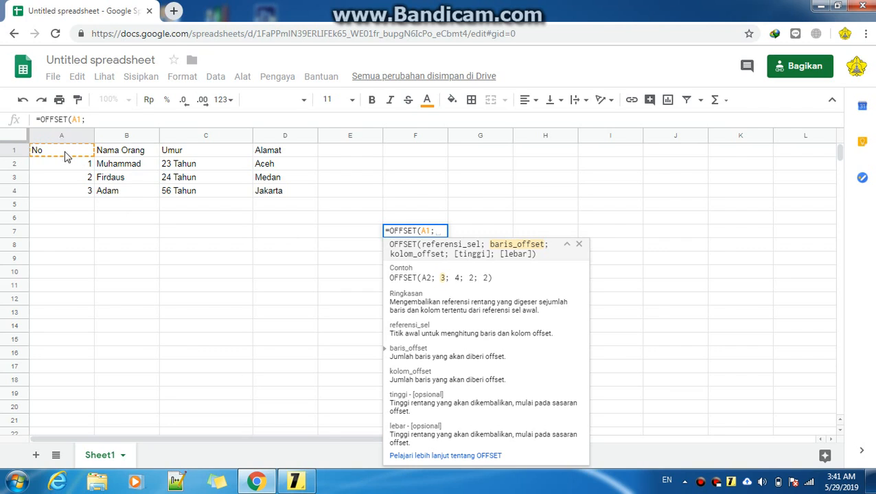
type("0")
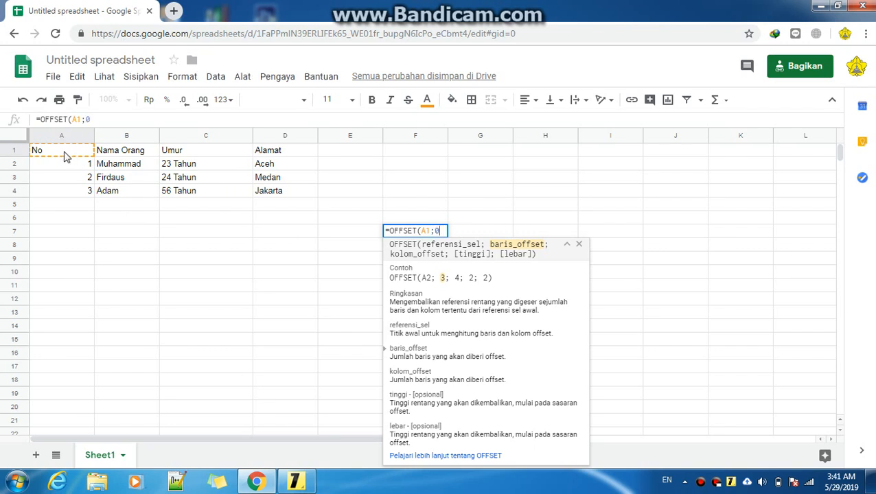
type(";")
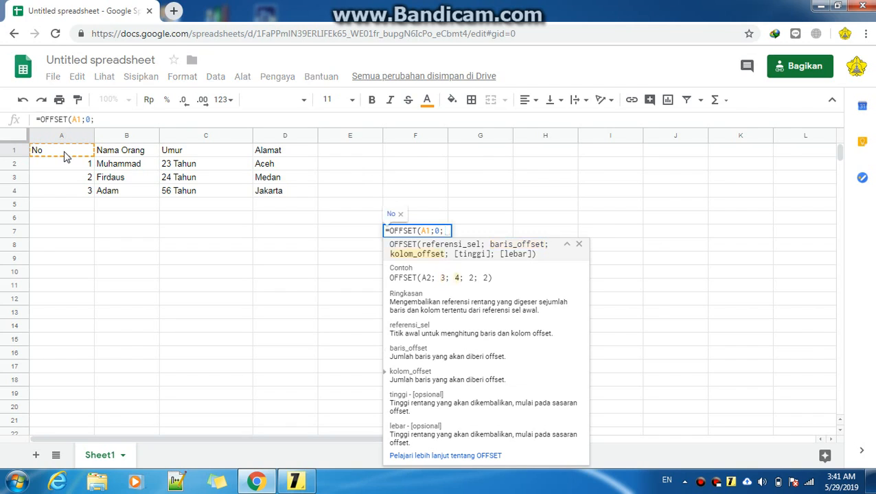
type("0")
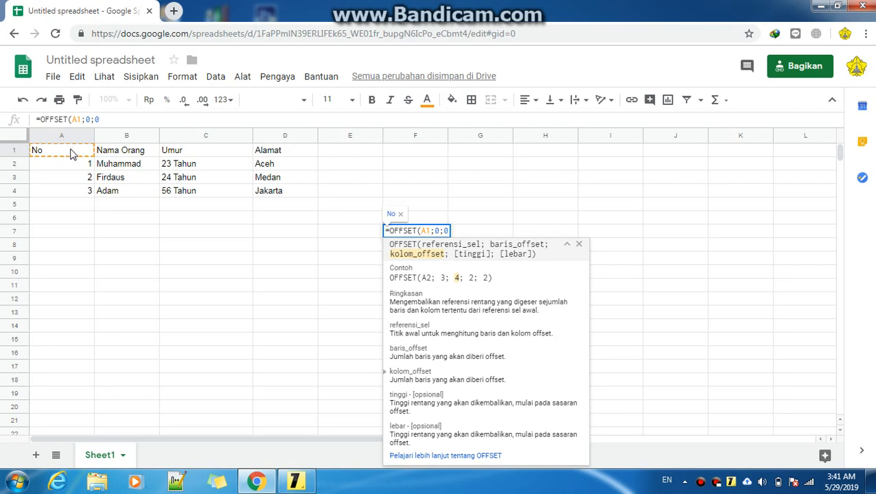
left_click(582, 108)
type(";")
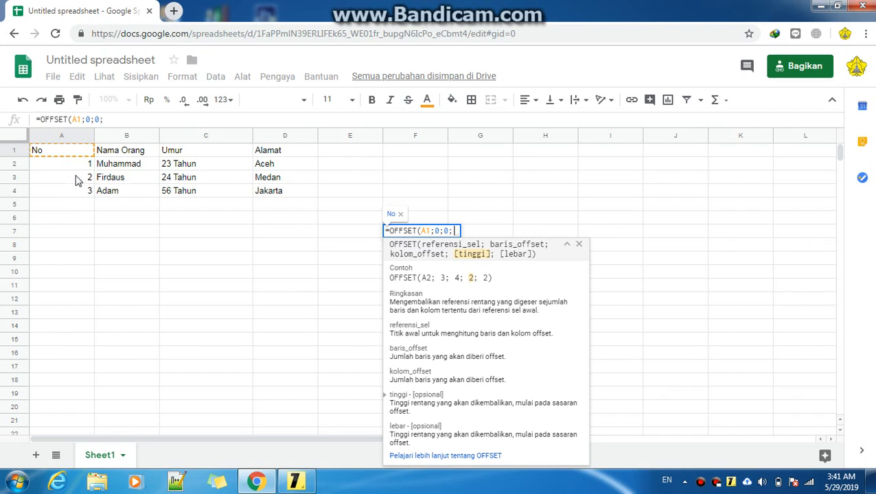
type("4")
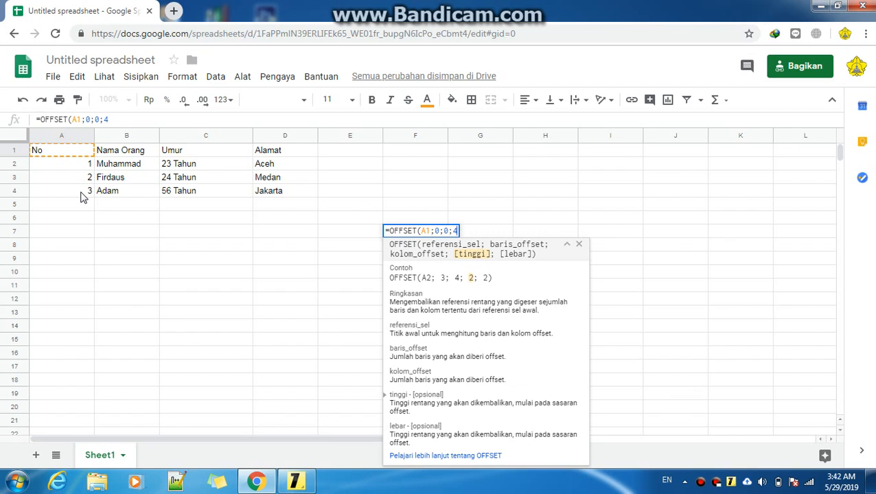
type(";")
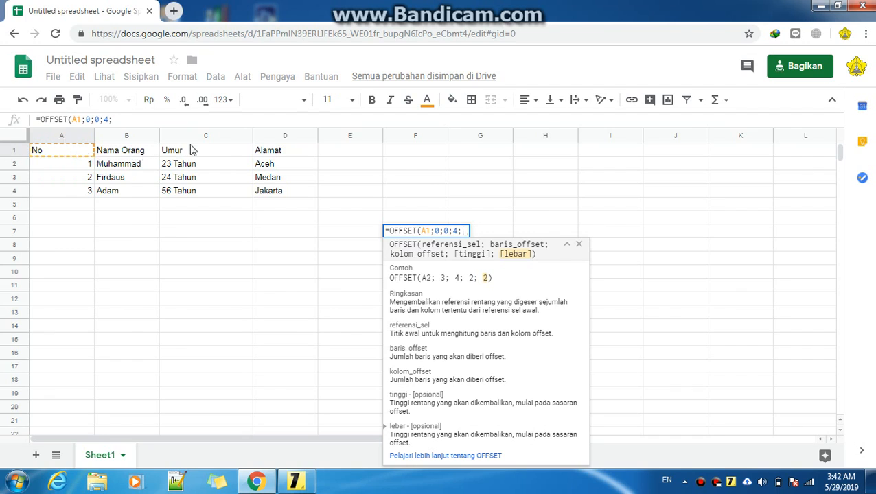
type("3")
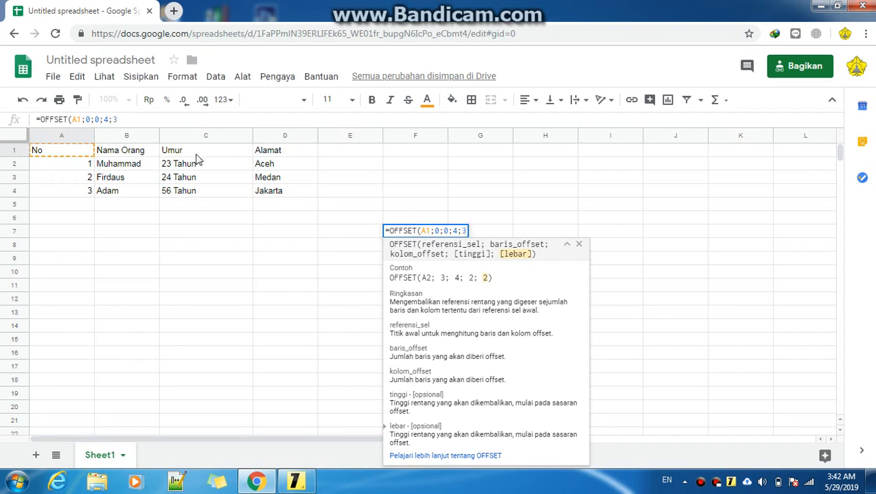
type(")")
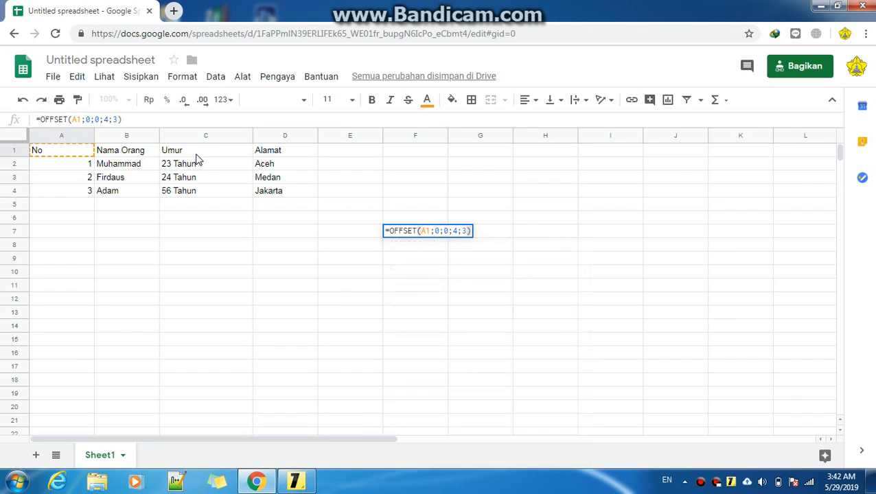
key("Return")
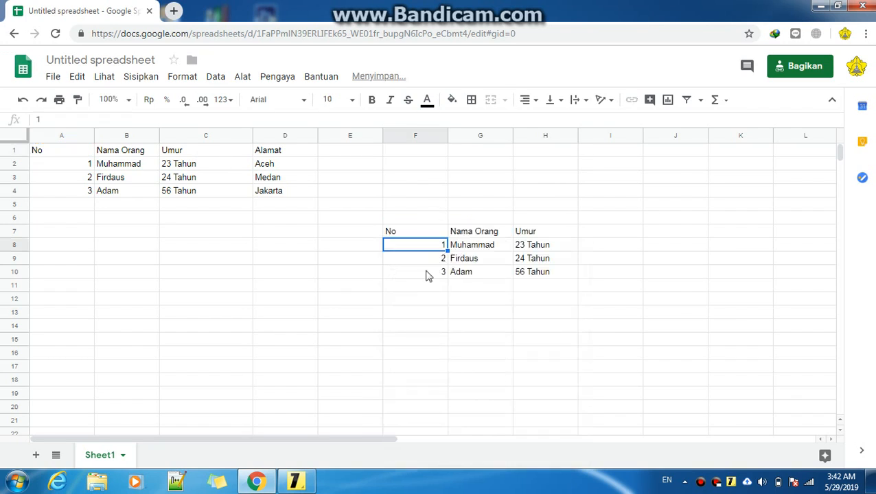
Inspect the OFFSET formula in F7 and the copied table it returns
left_click(430, 304)
left_click(422, 233)
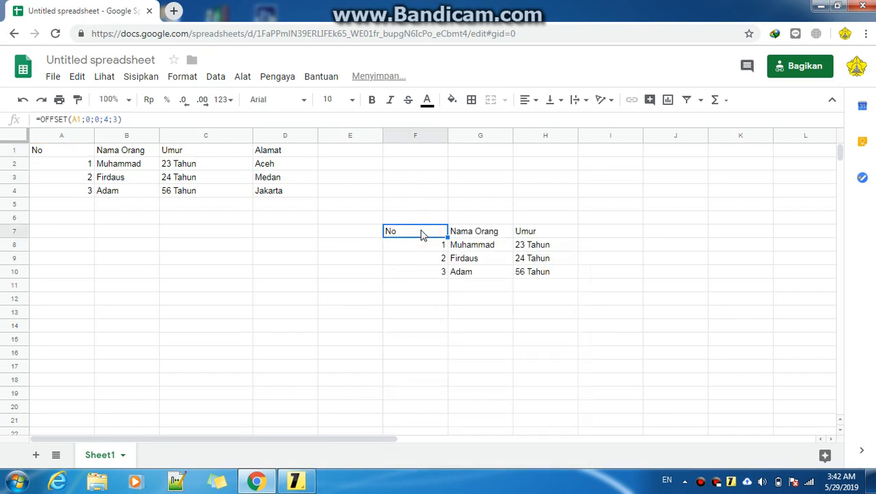
left_click(411, 278)
left_click(416, 230)
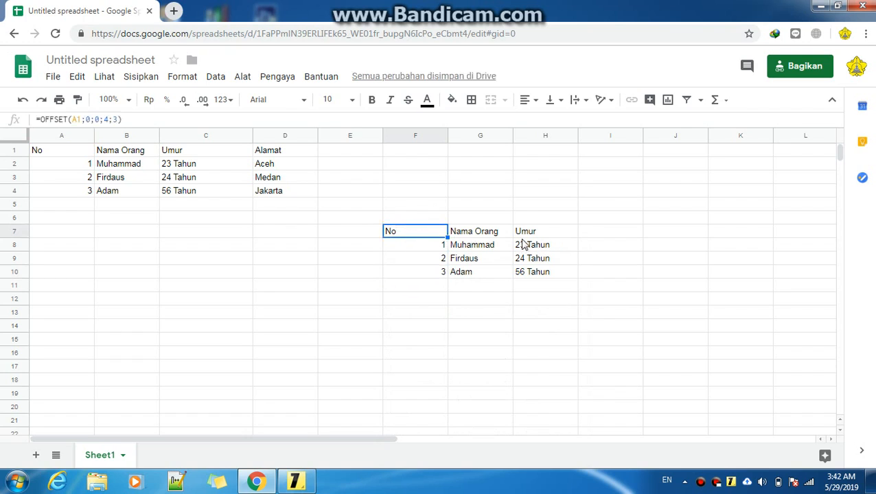
left_click(100, 121)
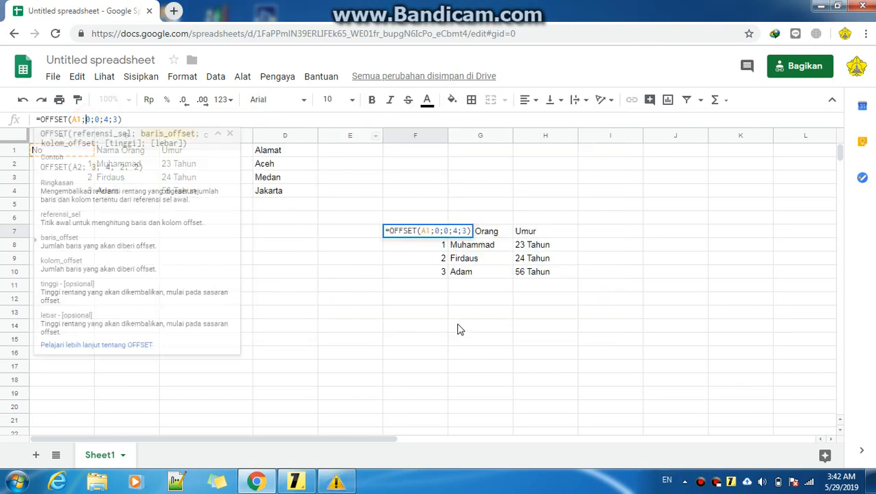
key("Return")
left_click(428, 336)
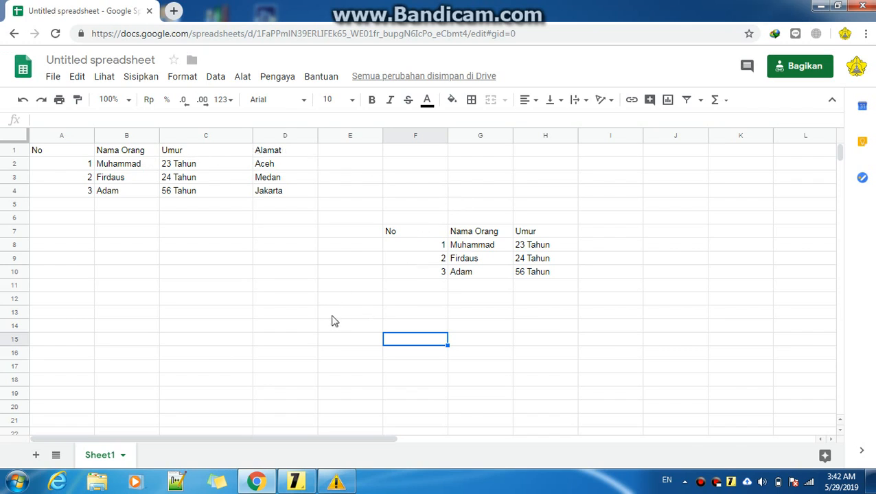
left_click(418, 232)
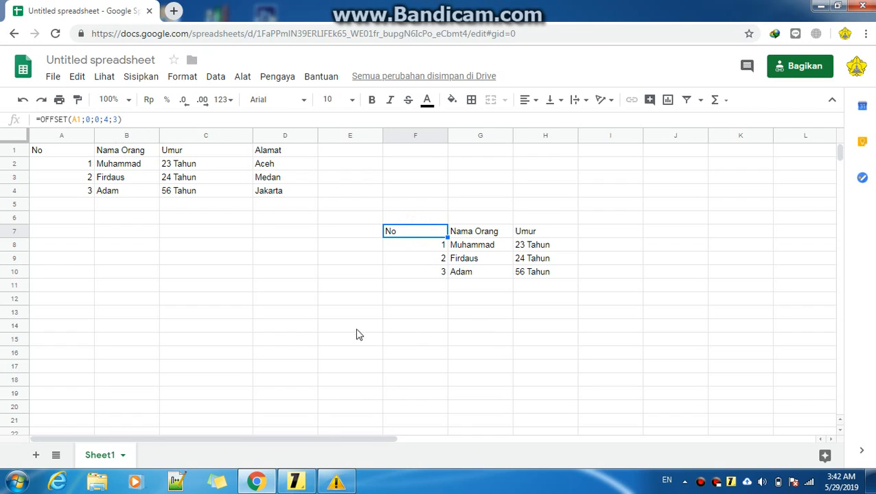
left_click(342, 315)
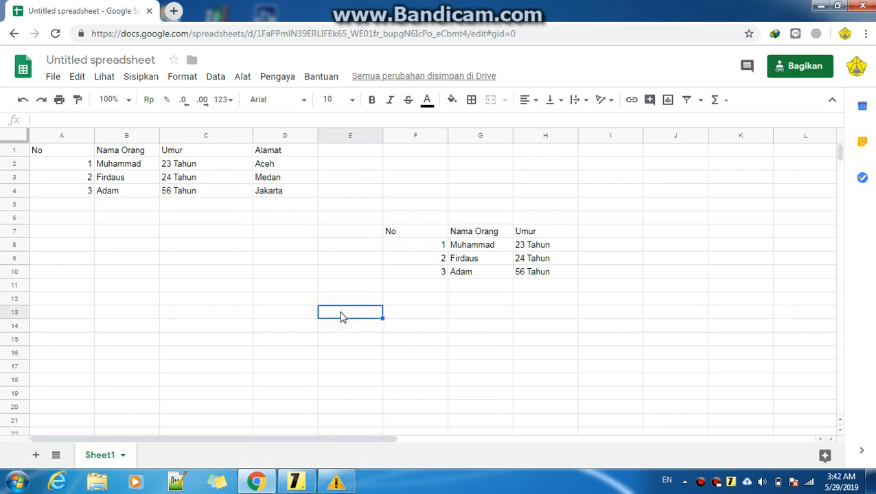
Start an =OFFSET( formula in cell E13
type("=")
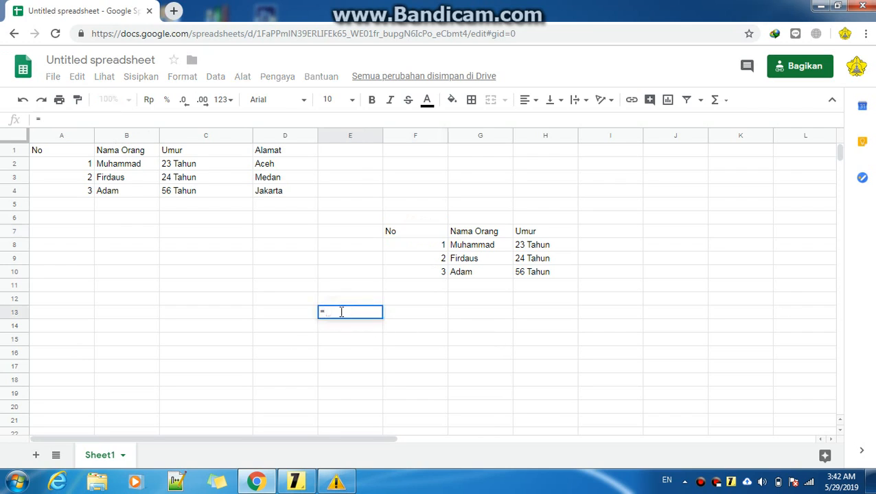
type("OFFSET")
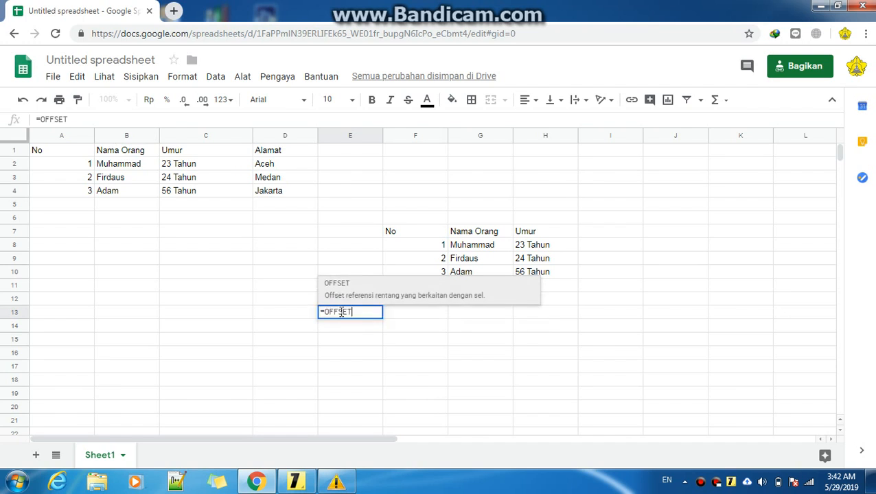
type("(")
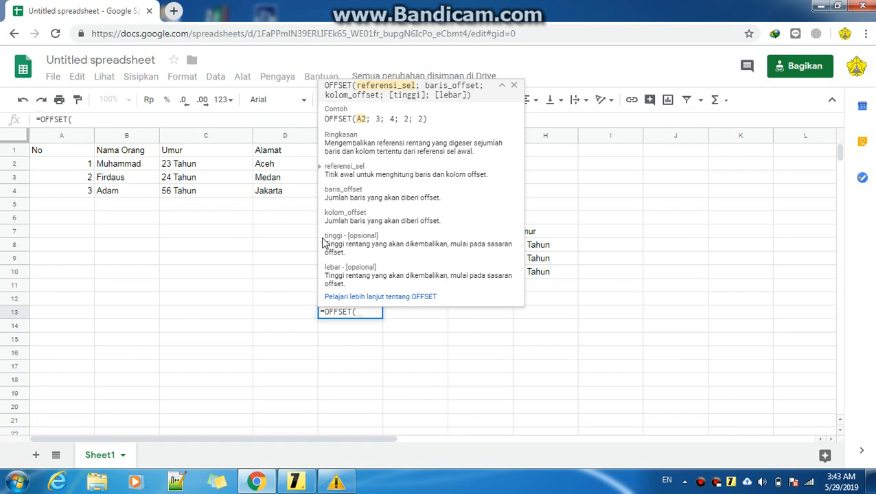
left_click(358, 325)
key("BackSpace")
key("BackSpace")
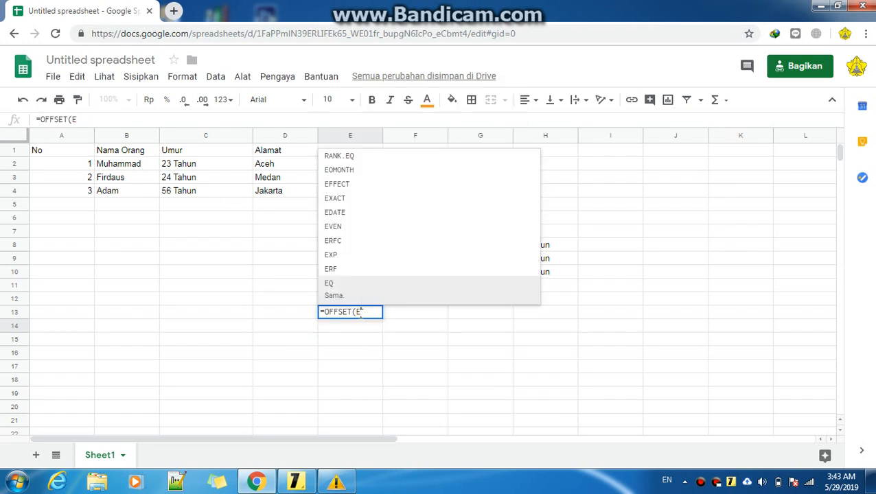
left_click(61, 155)
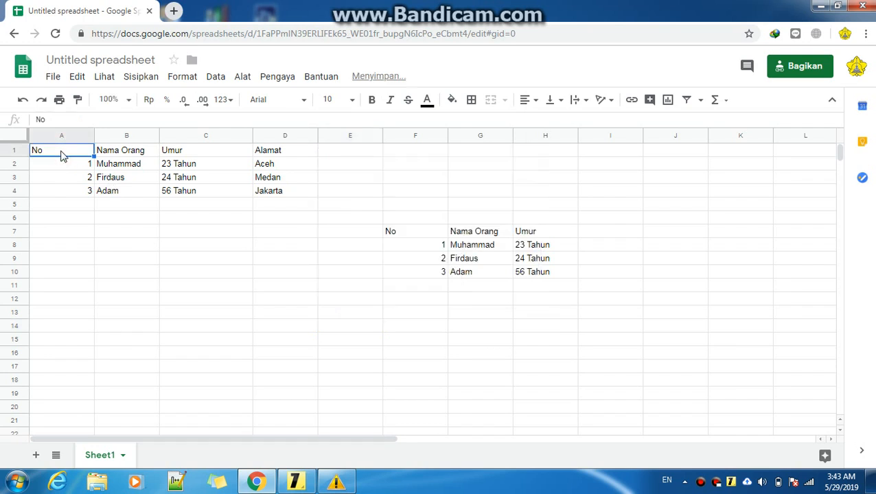
left_click(337, 311)
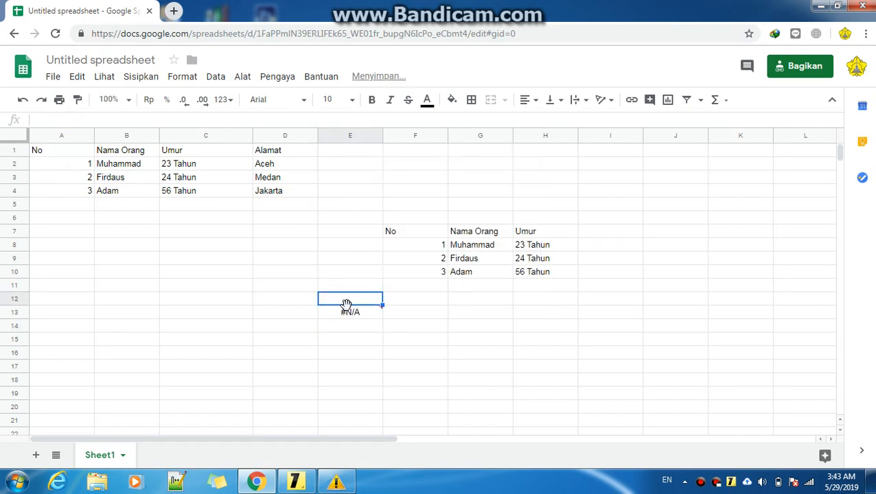
Edit the formula in E13 to use A1 as the reference cell followed by a semicolon
left_click(144, 119)
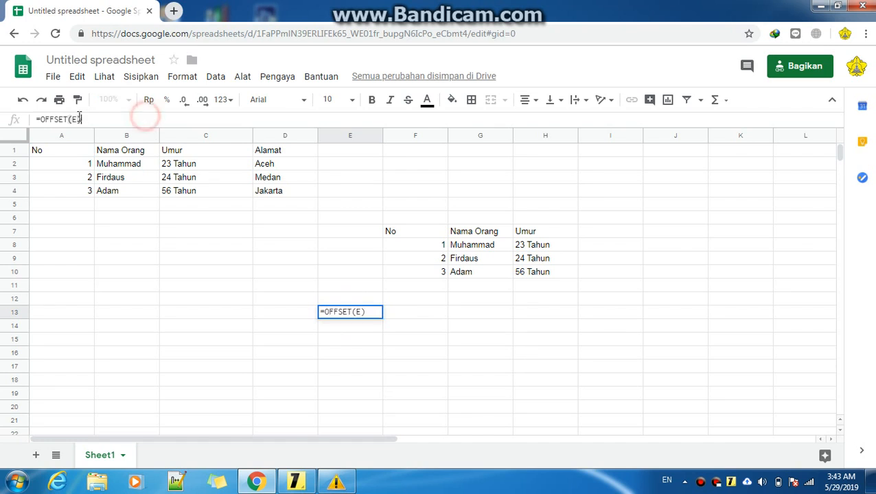
key("BackSpace")
key("BackSpace")
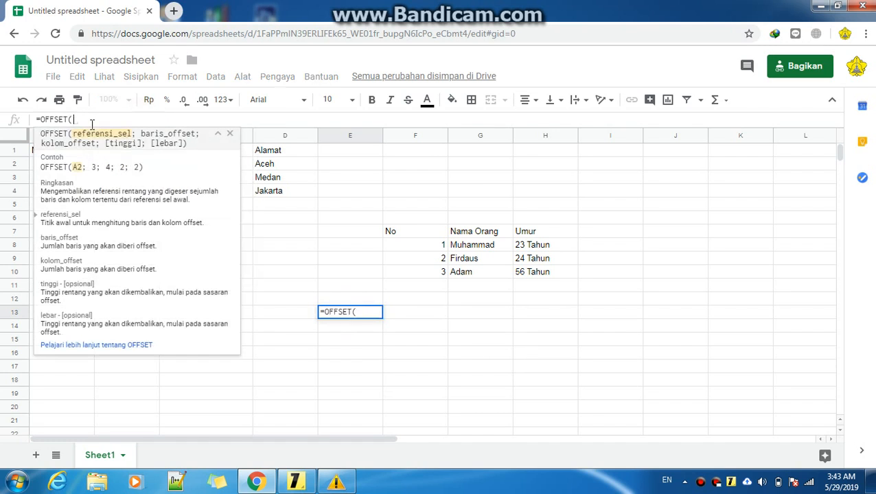
left_click(230, 133)
left_click(59, 151)
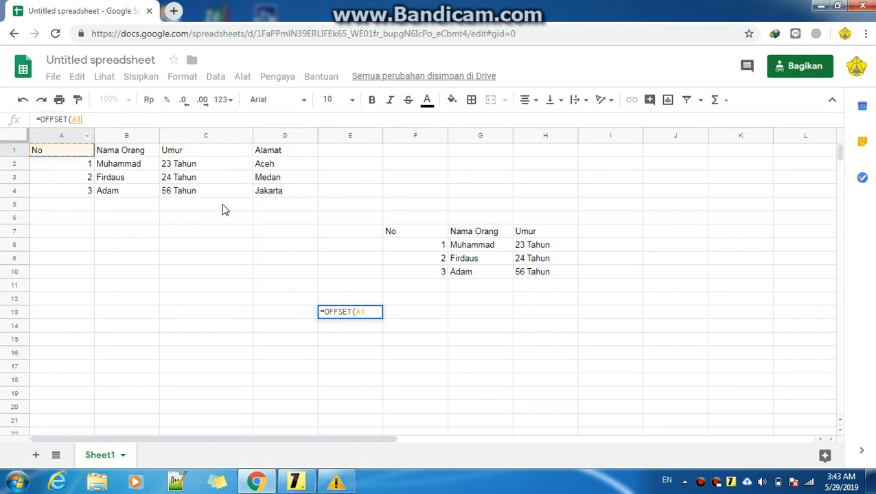
left_click(96, 120)
type(";")
Try a row offset of 1 in the E13 formula, toggling the formula help
left_click(29, 120)
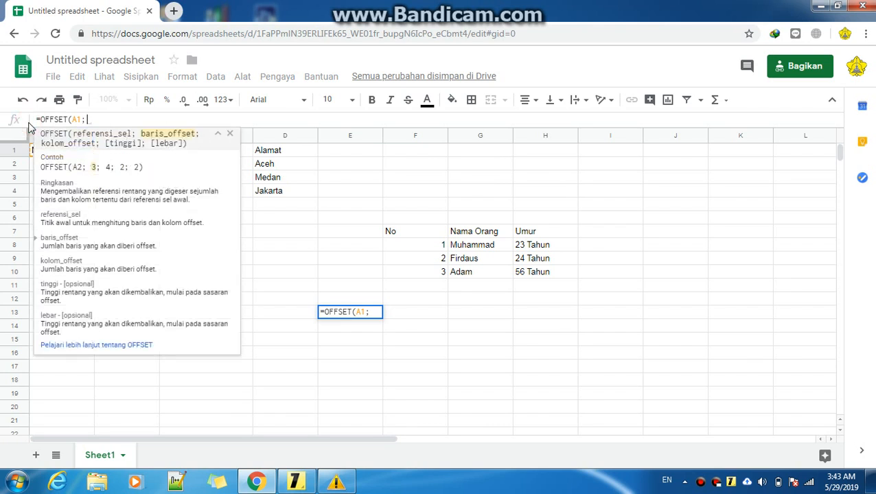
left_click(229, 133)
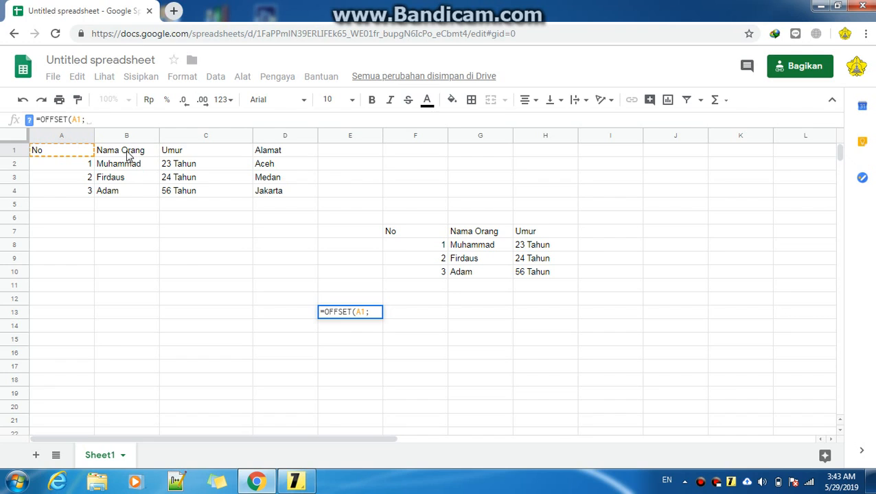
type("1;")
left_click(30, 122)
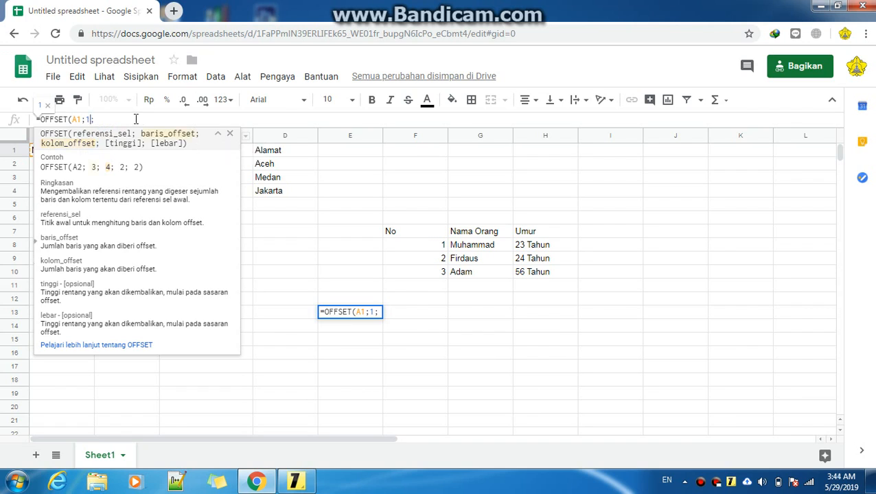
key("BackSpace")
type("1")
left_click(229, 133)
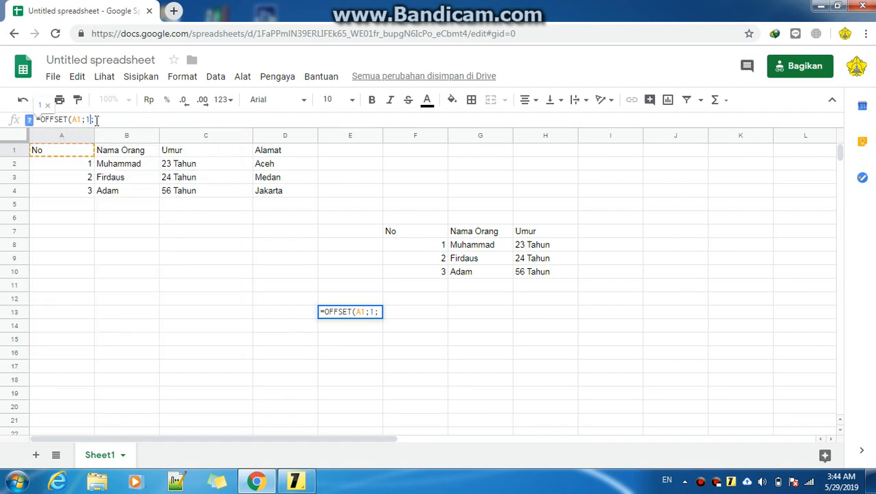
Set the row offset to 0 and the column offset to 1 in the E13 OFFSET formula, toggling the formula help
key("BackSpace")
type("0")
left_click(96, 120)
type("1")
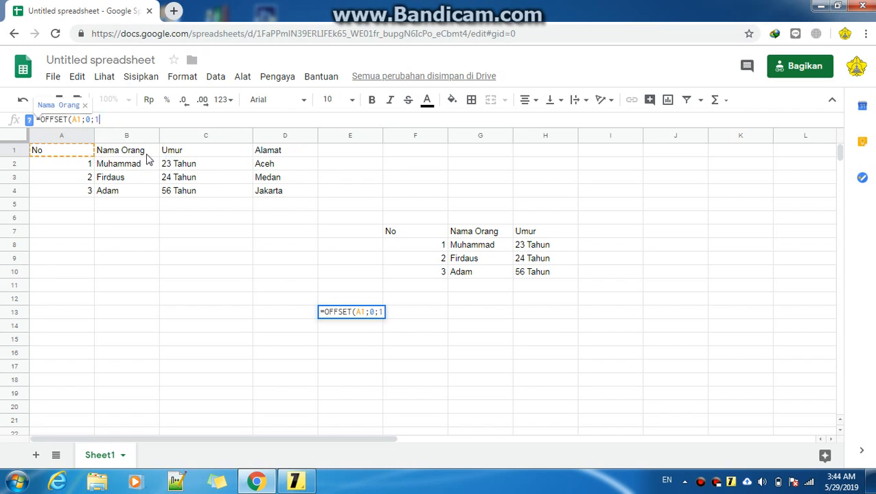
type(";")
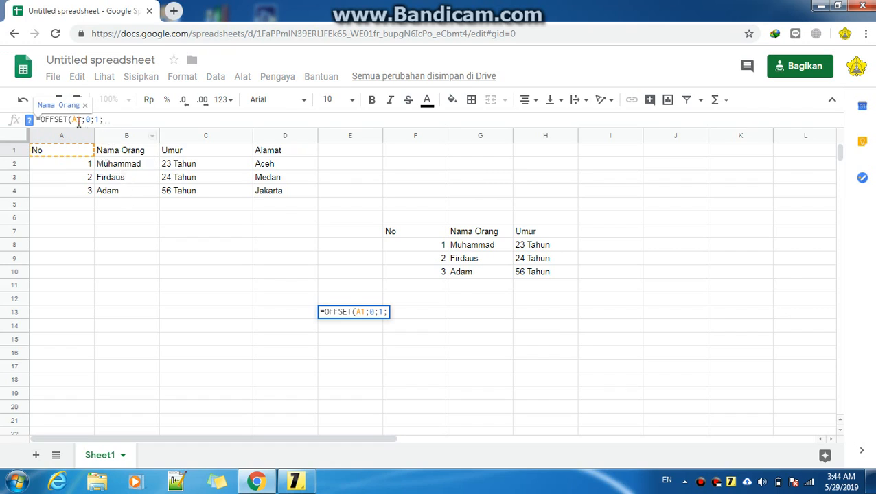
left_click(29, 120)
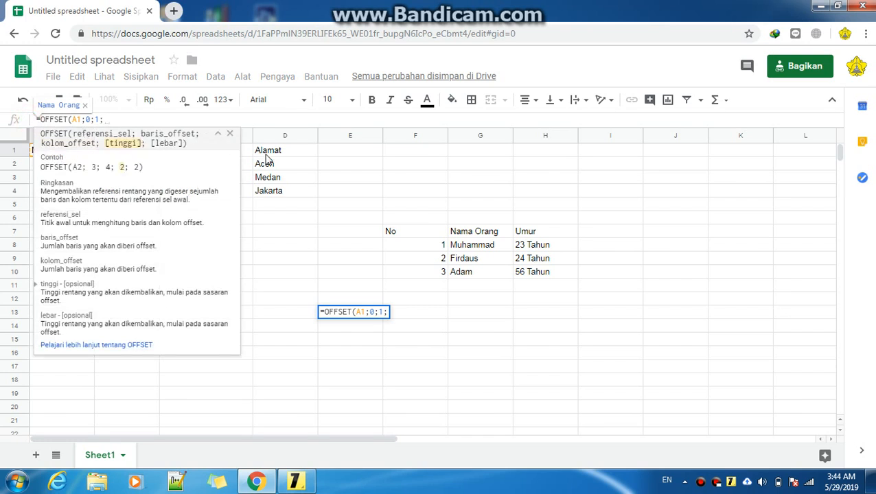
left_click(230, 133)
left_click(382, 313)
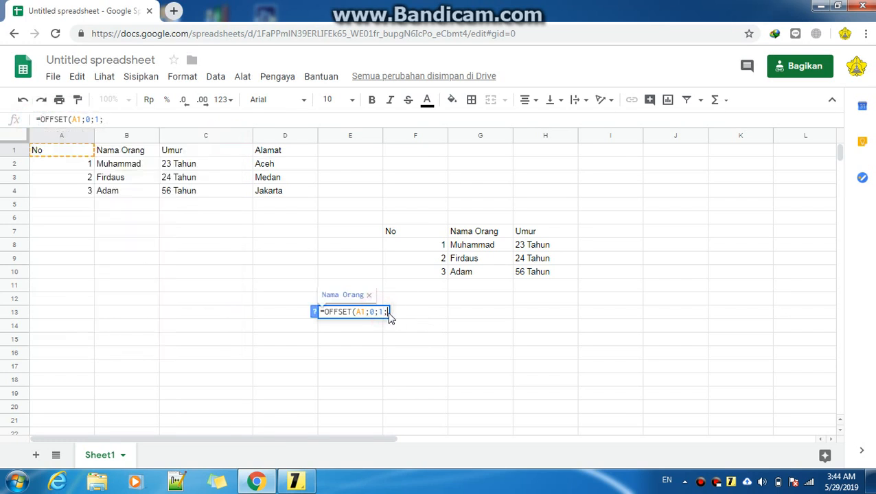
left_click(315, 313)
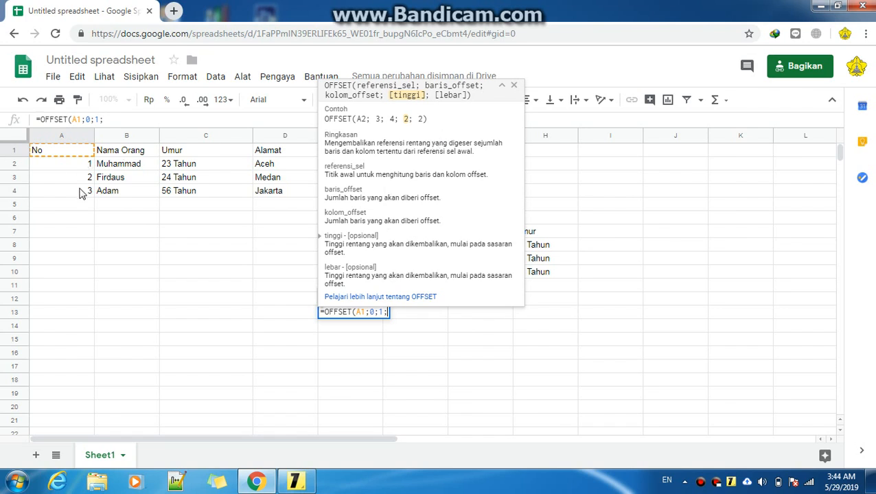
Complete the E13 formula with a height of 4 and width of 4 and enter it
type("4;")
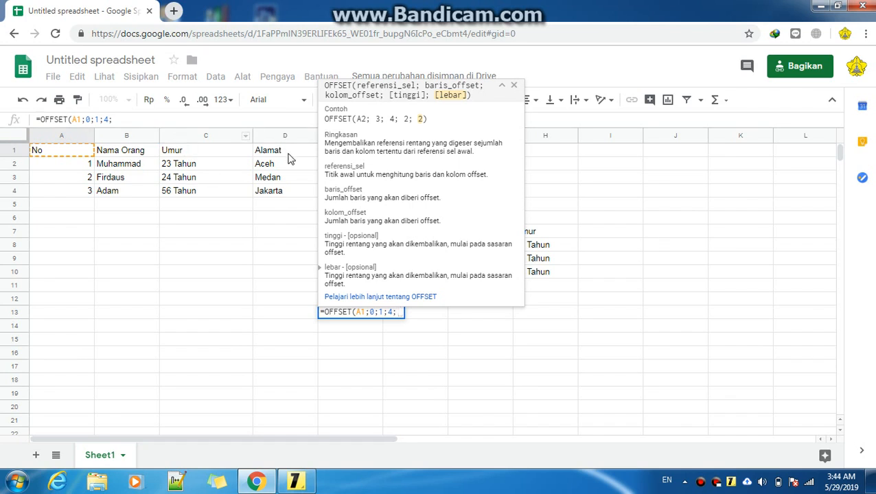
type("4")
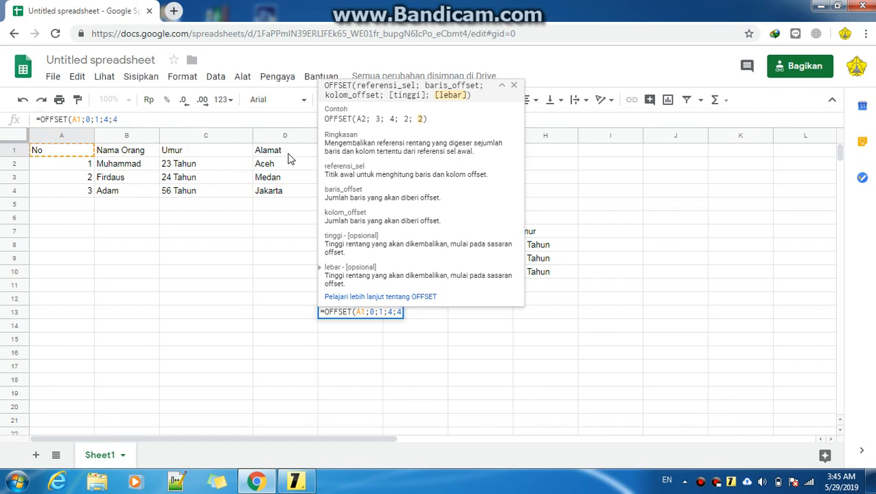
type(")")
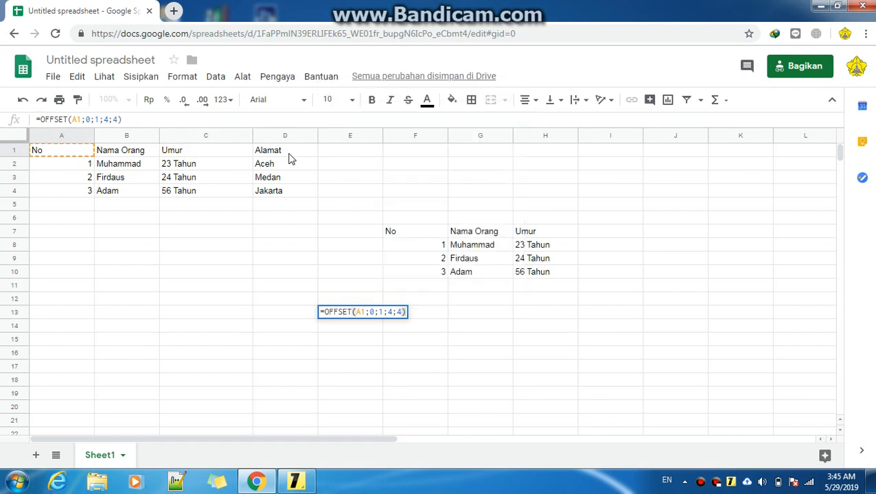
key("Return")
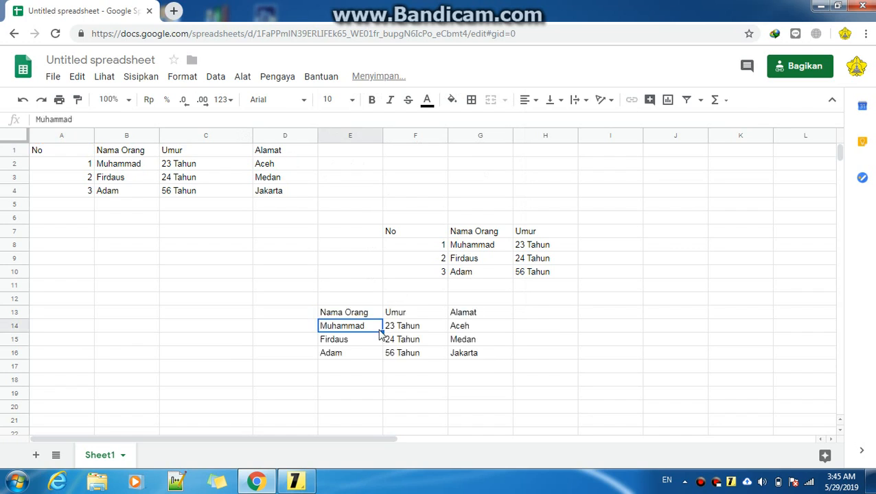
Change the width argument in the E13 OFFSET formula to 3
left_click(482, 369)
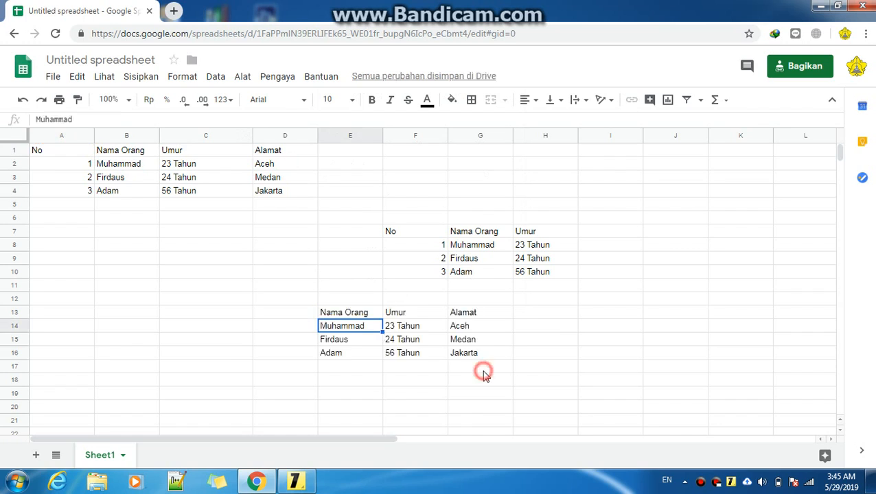
left_click(346, 309)
left_click(121, 120)
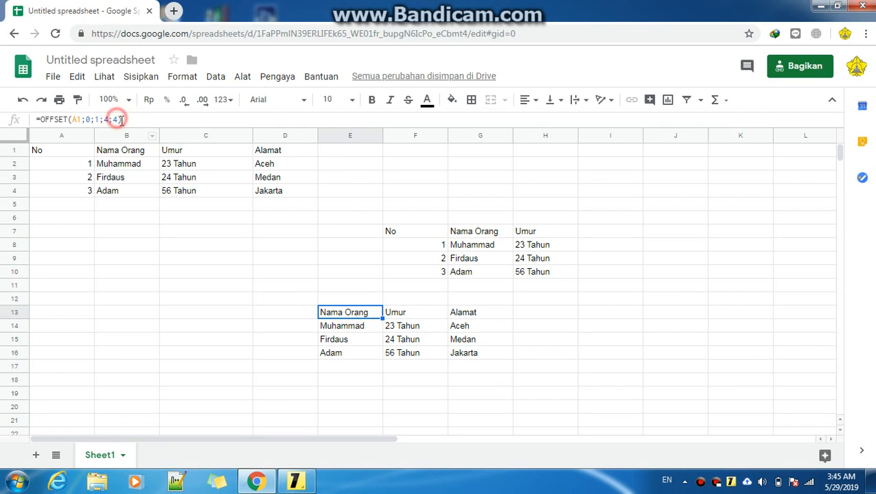
key("BackSpace")
type("3")
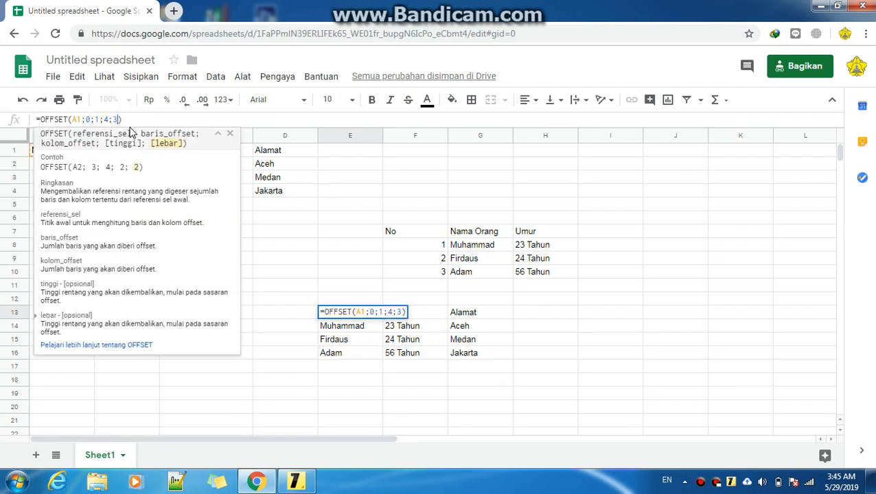
key("Return")
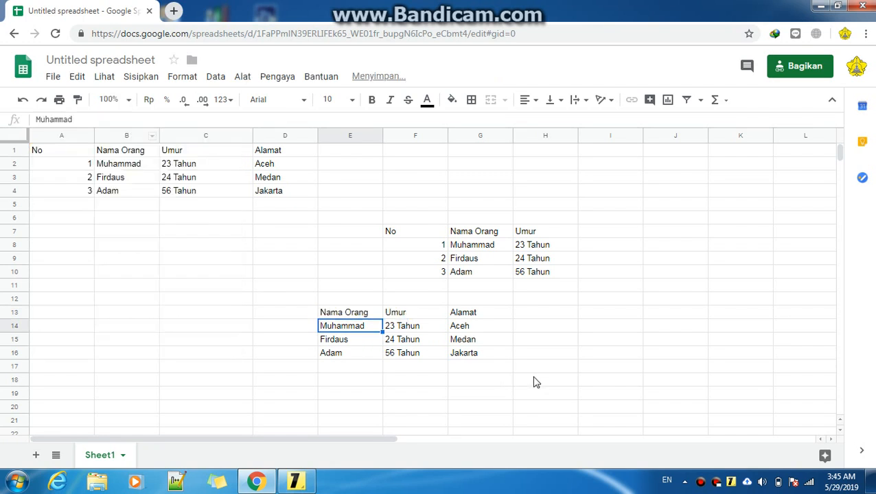
Change the width argument in the E13 OFFSET formula to 2
left_click(386, 389)
left_click(357, 313)
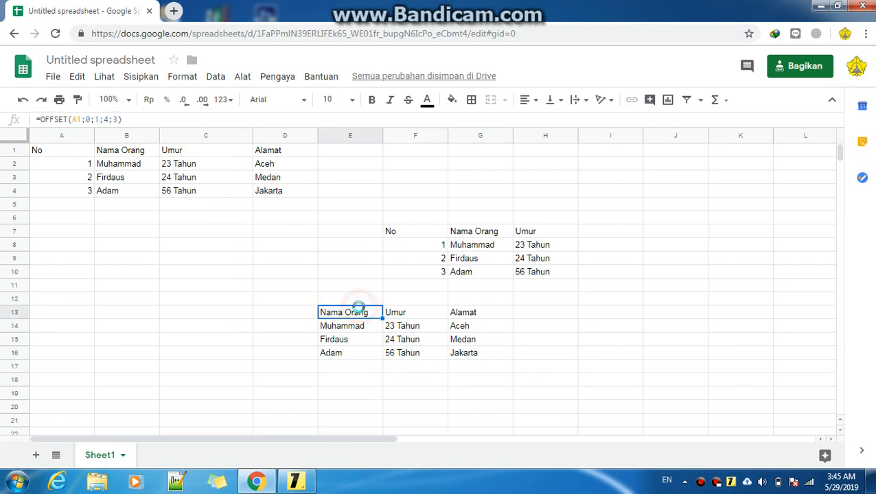
left_click(590, 105)
left_click(116, 119)
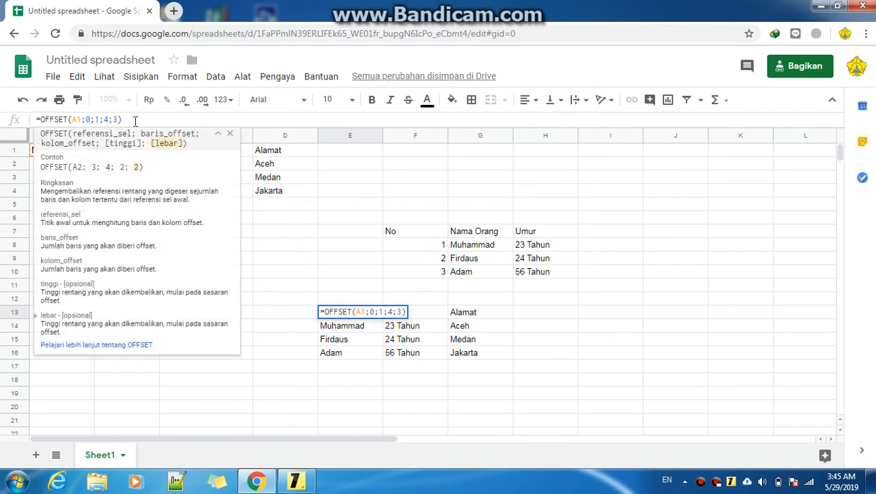
key("BackSpace")
type("2")
key("Return")
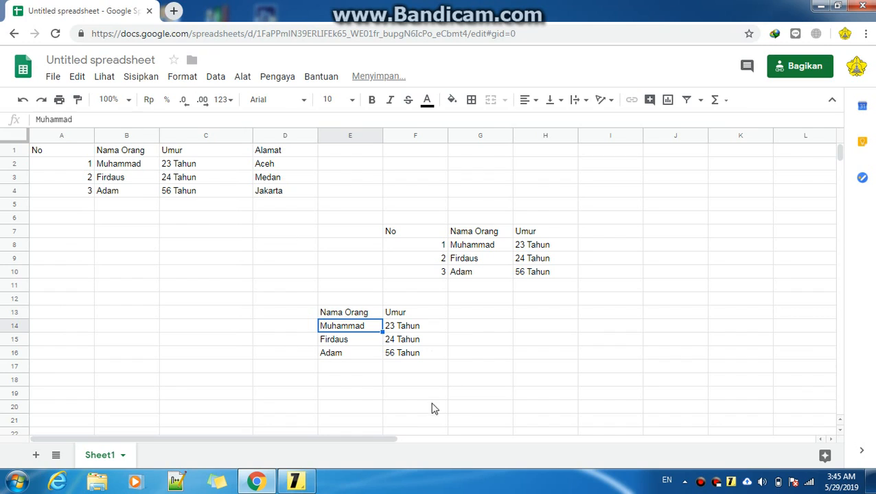
Set the width argument in the E13 OFFSET formula back to 3
left_click(392, 383)
left_click(347, 314)
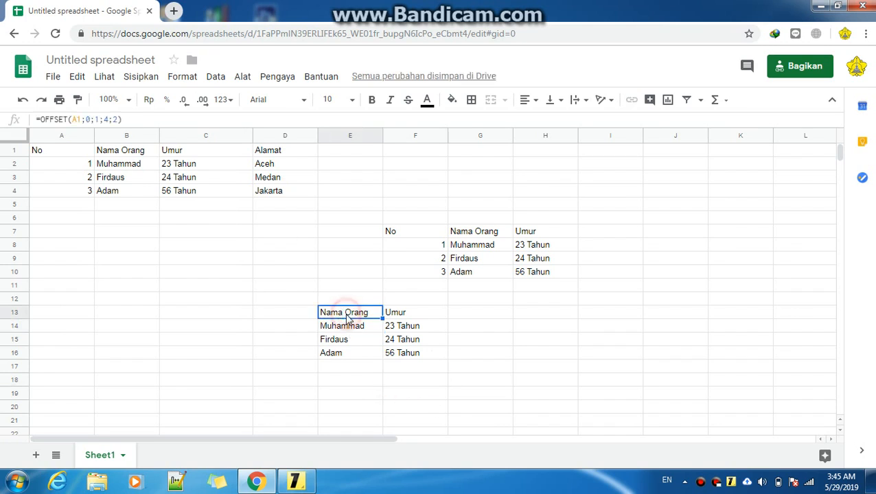
left_click(351, 355)
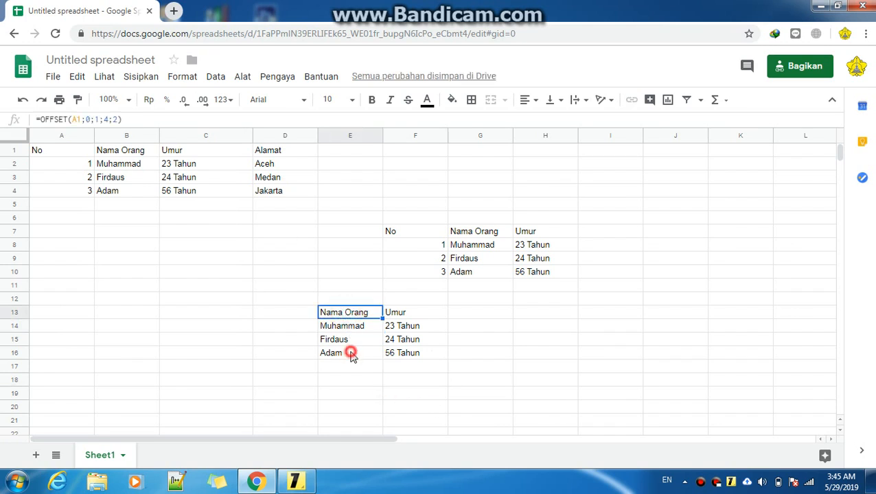
left_click(351, 312)
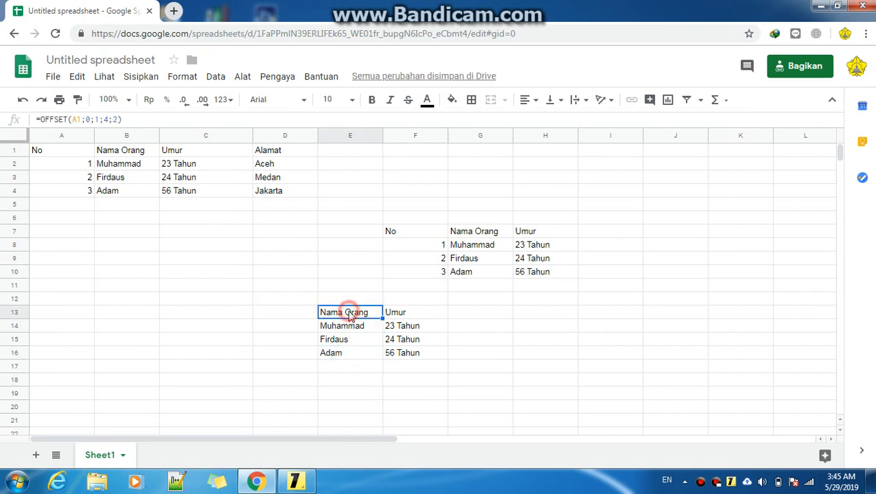
left_click(120, 120)
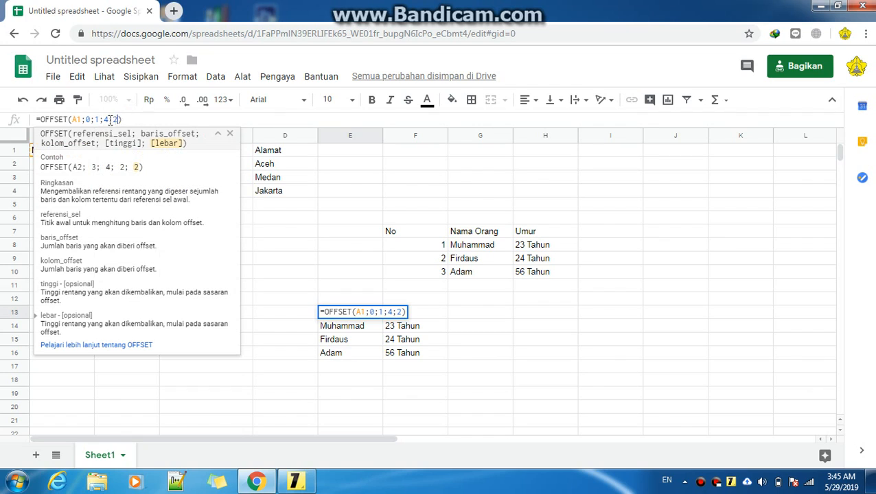
left_click(98, 119)
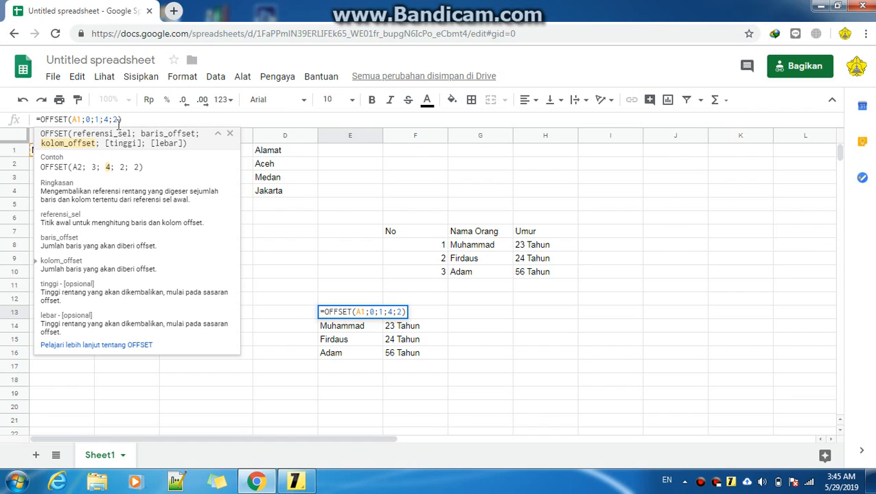
left_click(231, 135)
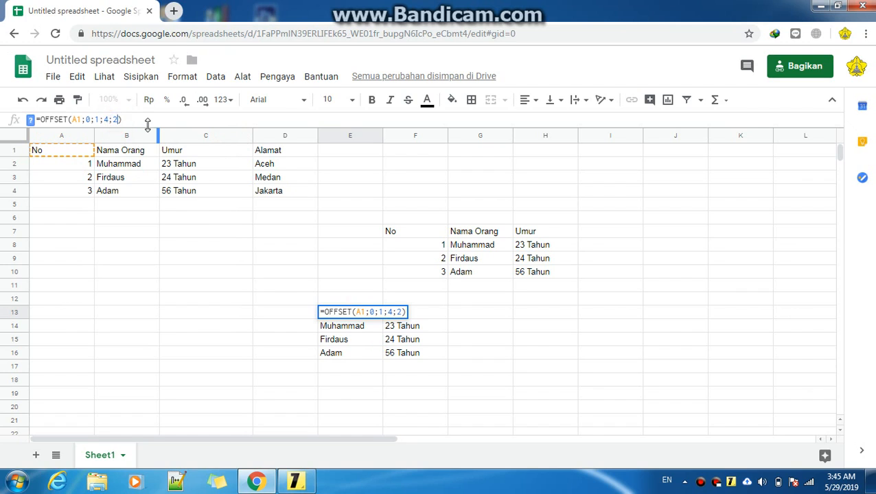
key("BackSpace")
type("3")
key("Return")
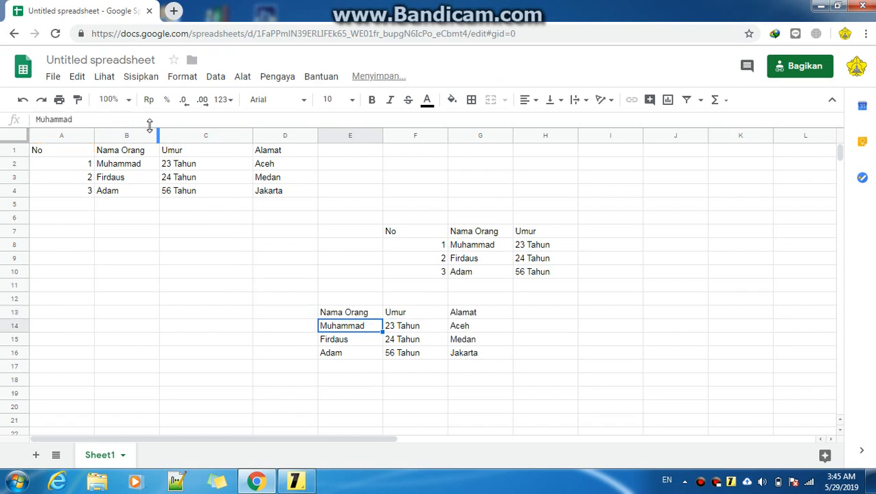
Compare the OFFSET formulas in E13 and F7 with the formula help open
left_click(470, 370)
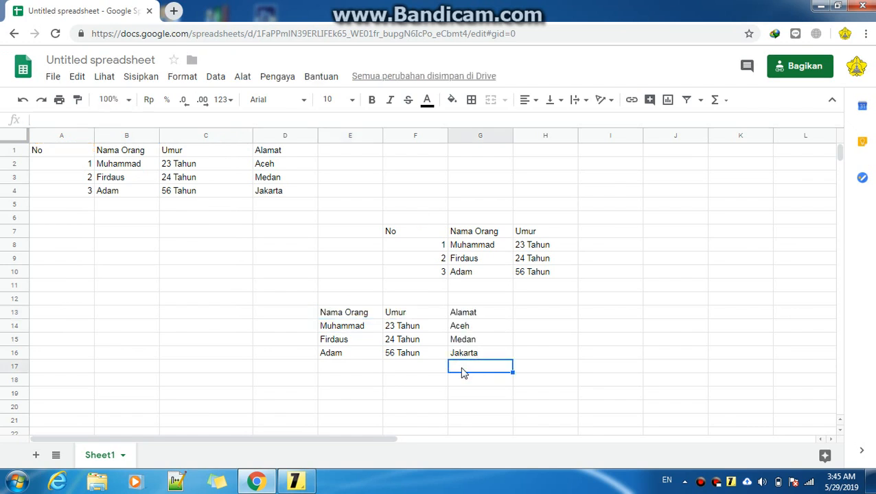
left_click(350, 317)
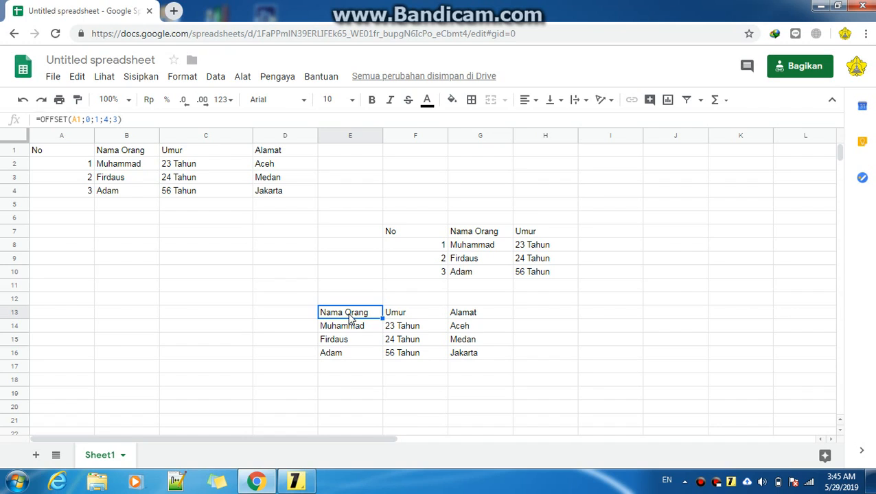
left_click(220, 121)
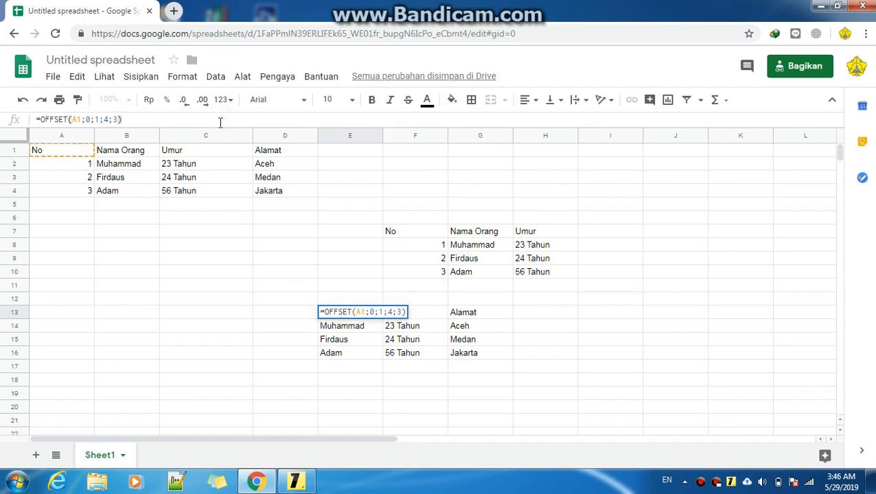
left_click(428, 233)
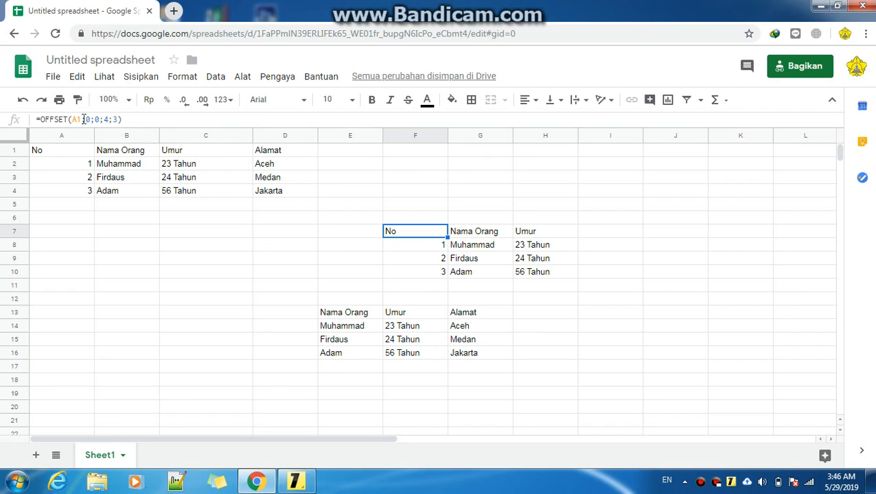
left_click(83, 119)
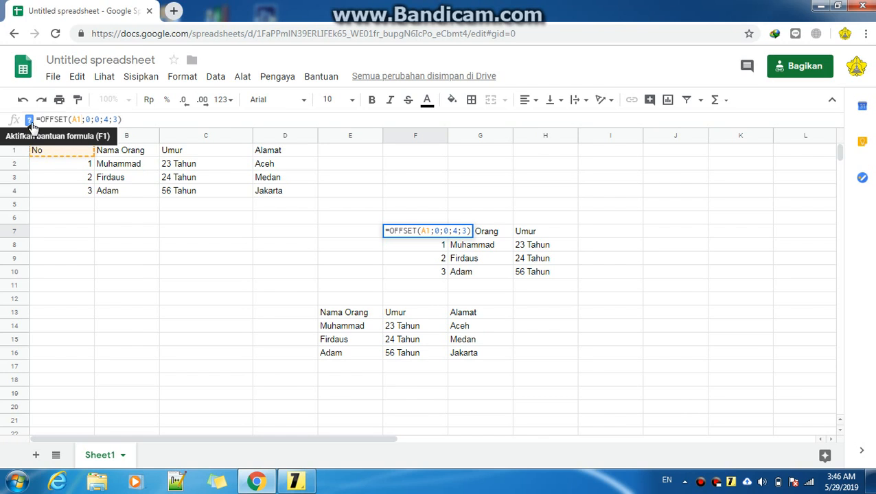
left_click(29, 121)
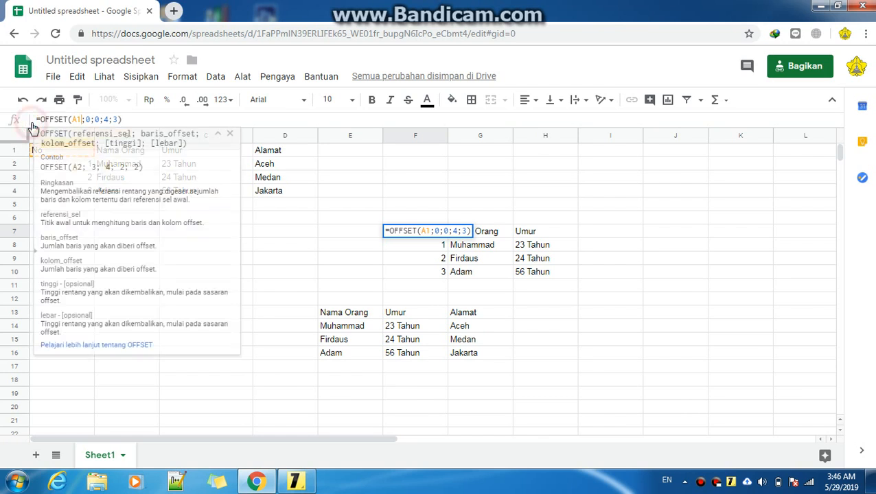
left_click(274, 121)
left_click(364, 312)
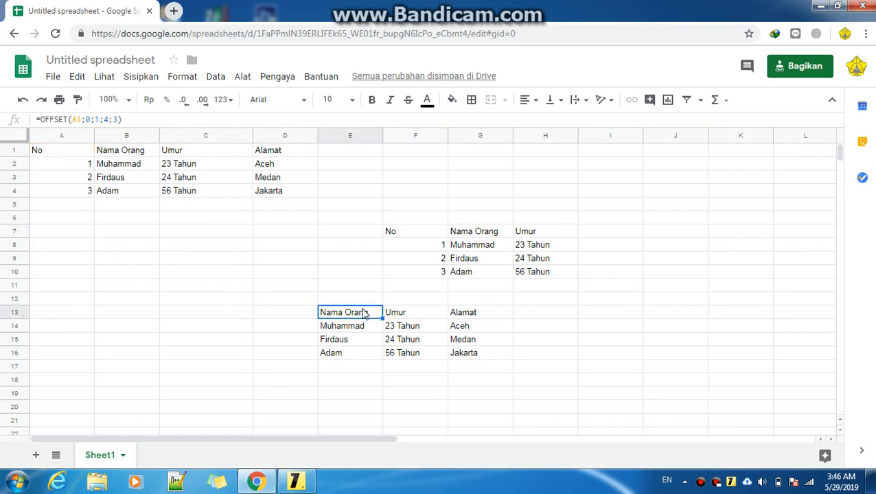
Clear the OFFSET formula from cell E13
key("Delete")
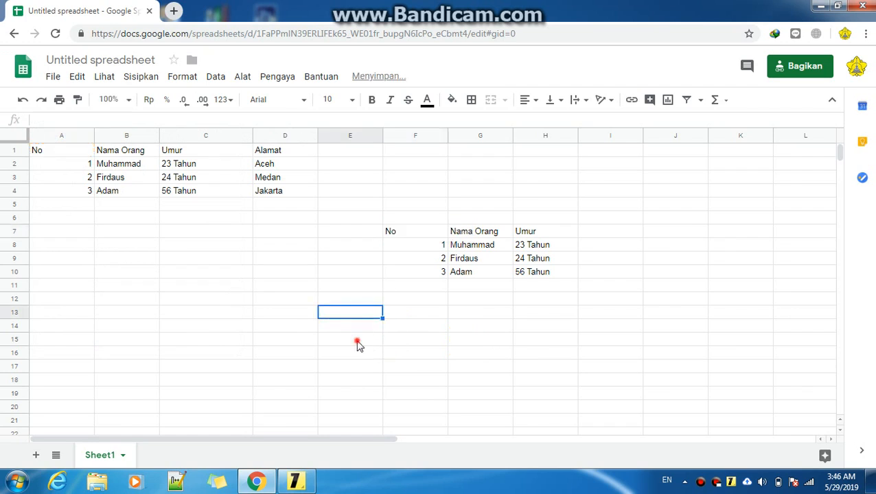
left_click(357, 344)
left_click(198, 150)
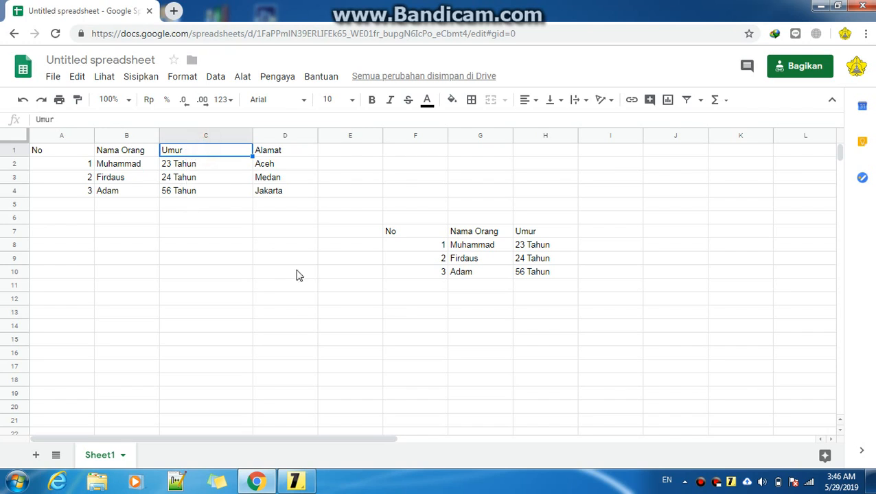
left_click(354, 318)
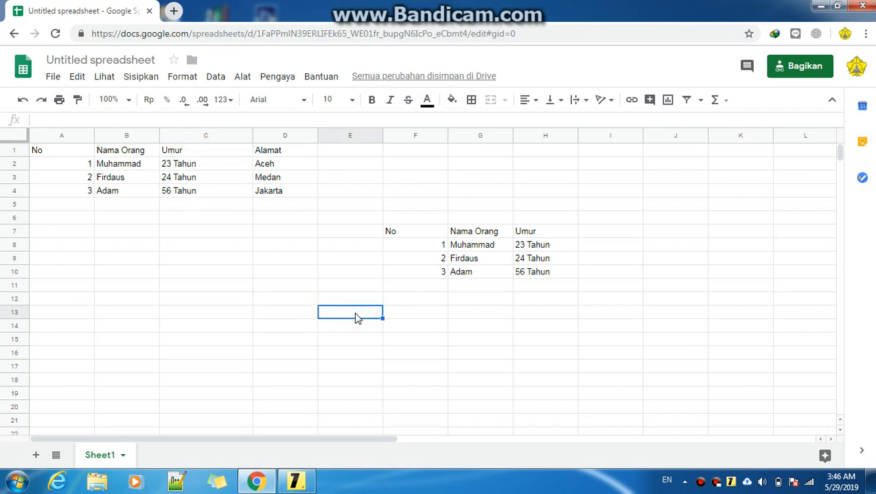
Enter the formula =OFFSET(C1;0;0;4;1) in cell E13, using C1 as reference with height 4 and width 1
type("=")
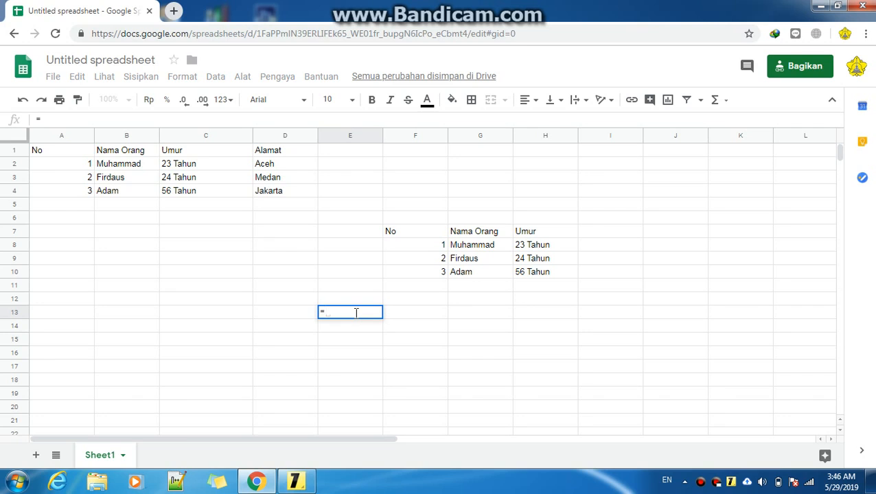
type("OFFSET")
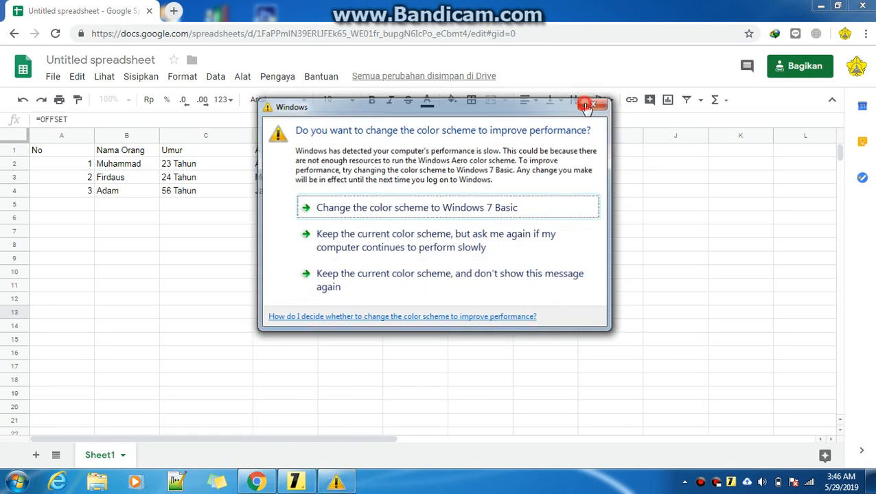
left_click(404, 274)
type("(")
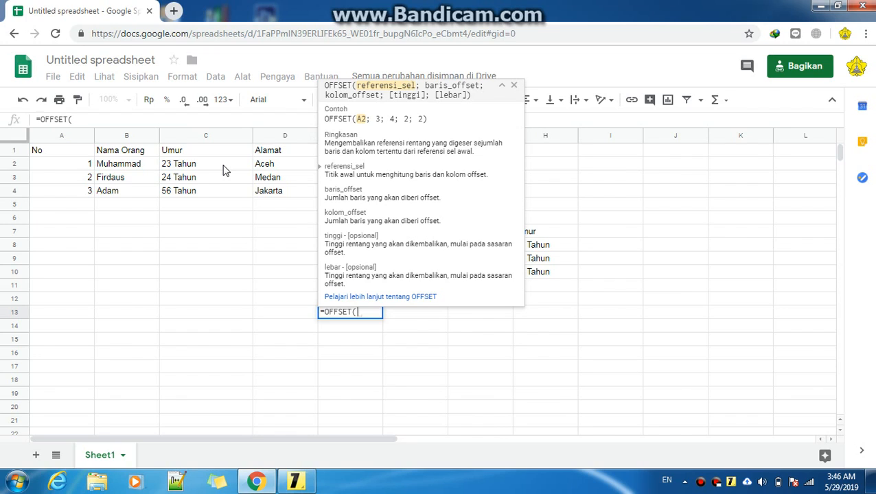
left_click(197, 150)
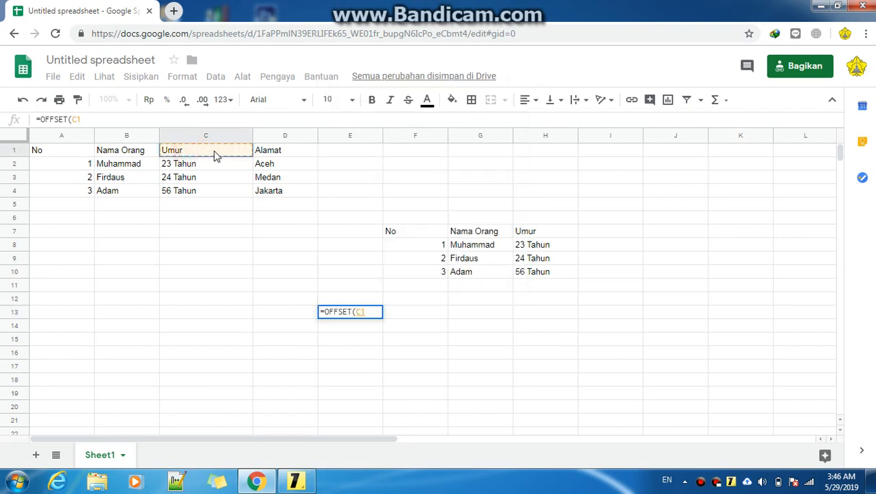
type(";")
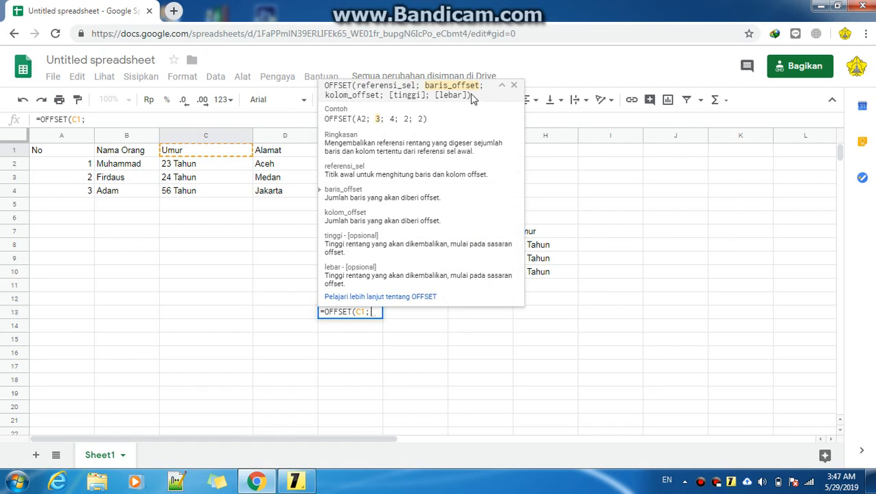
type("0")
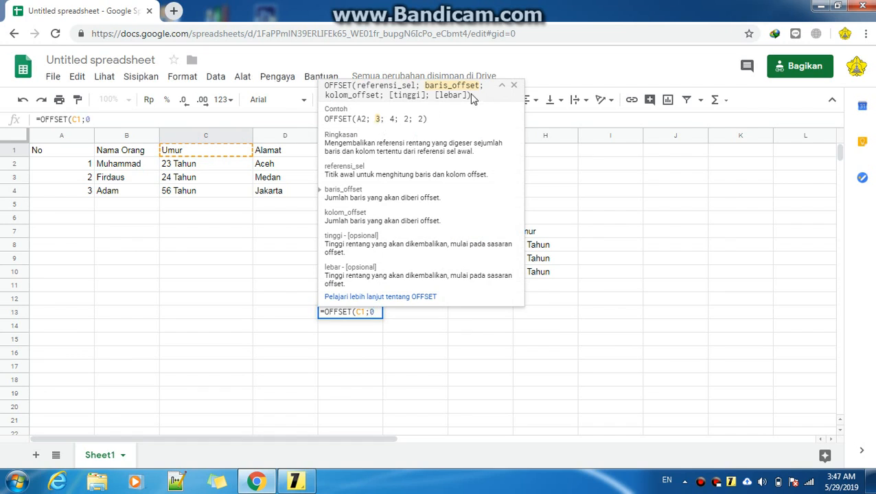
type(";0")
type(";")
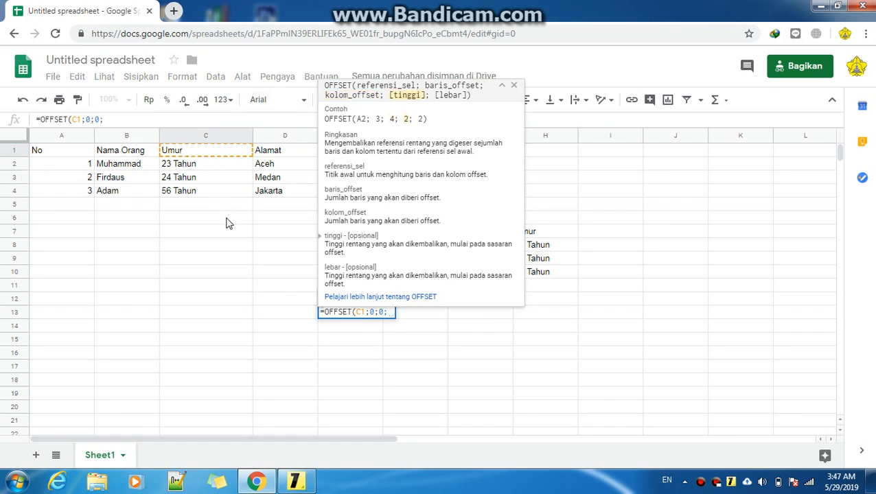
type("4")
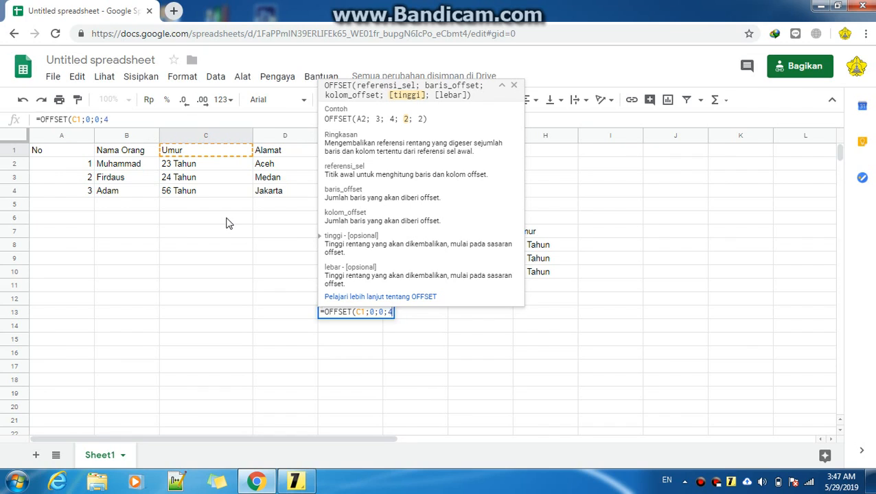
type(";")
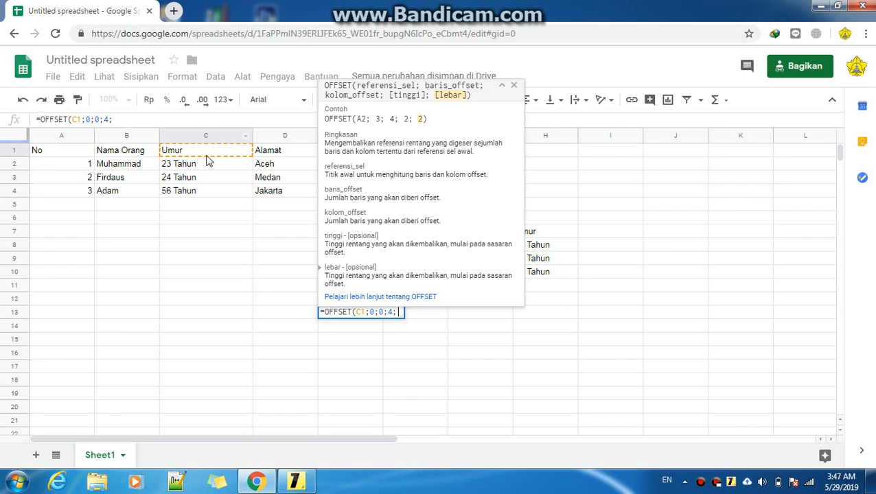
type("1")
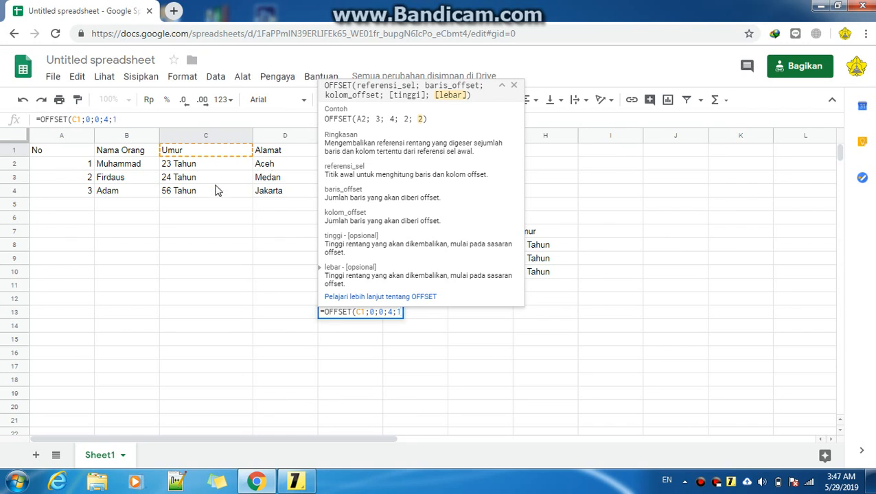
type(")")
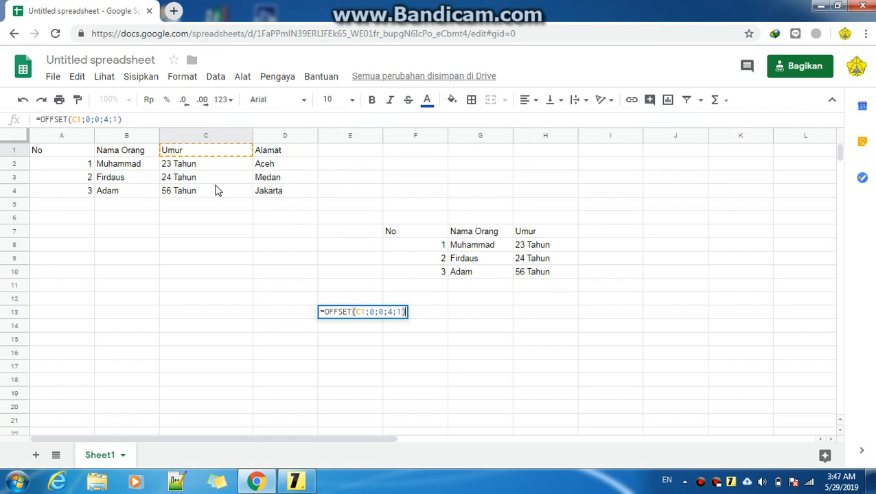
key("Return")
left_click(358, 368)
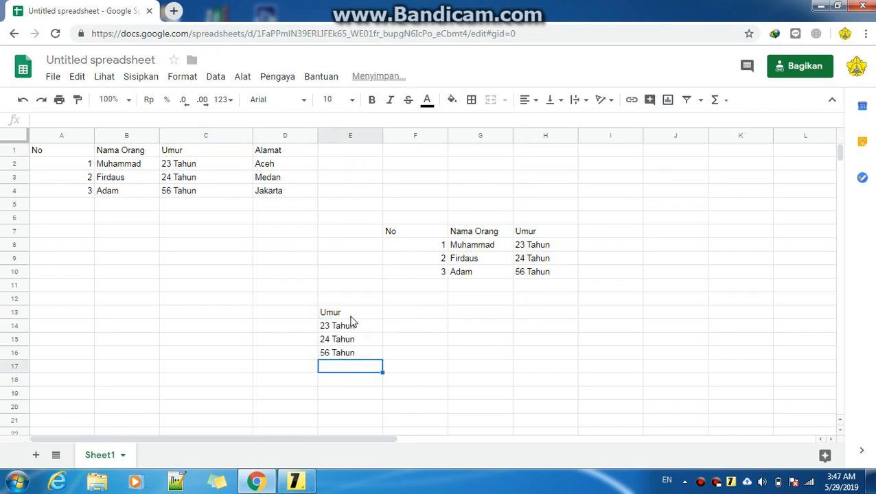
left_click(349, 315)
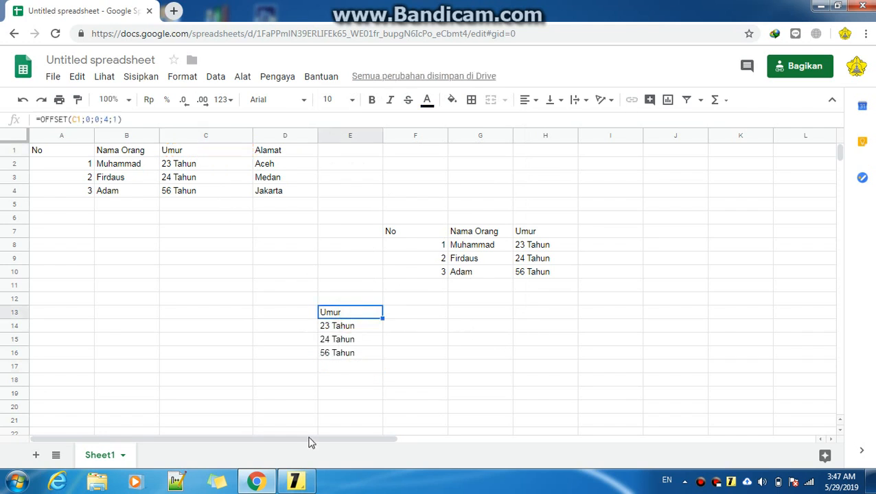
Add a bullet to the sticky note reading 'CARA YANG SAYA BUAT YAITU REFERENSI CEL SAMA DENGAN BARIS OFFSET DAN KOLOM OFFSET'
key("Return")
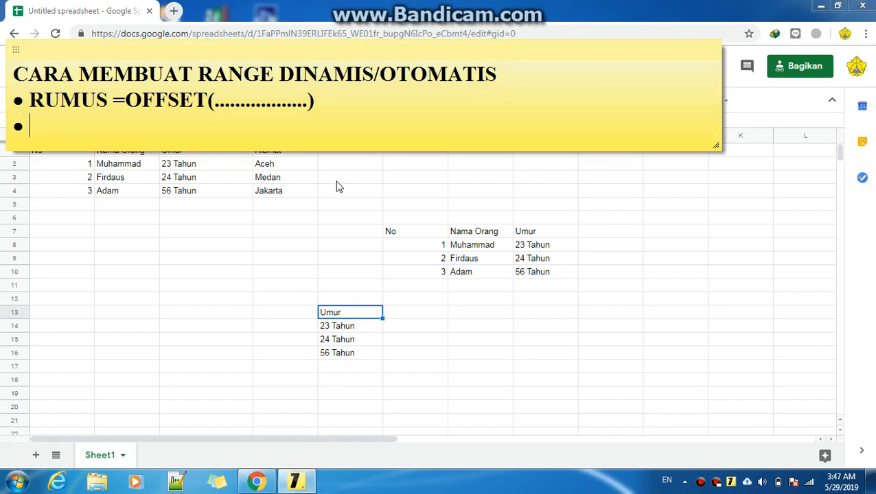
type("CARA ")
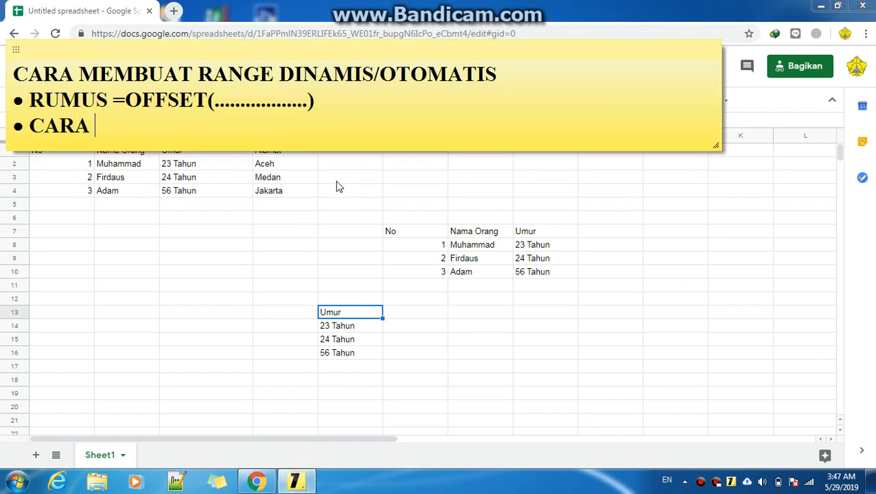
type("YANG SA")
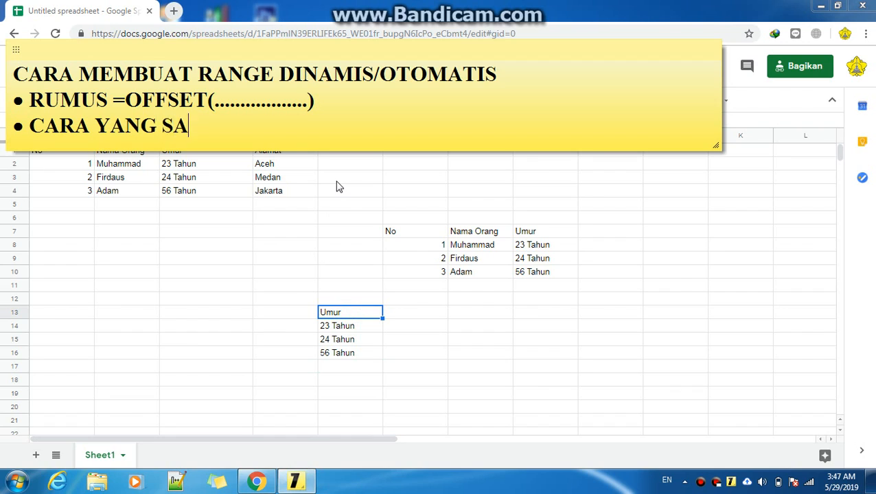
type("YA BUAT ")
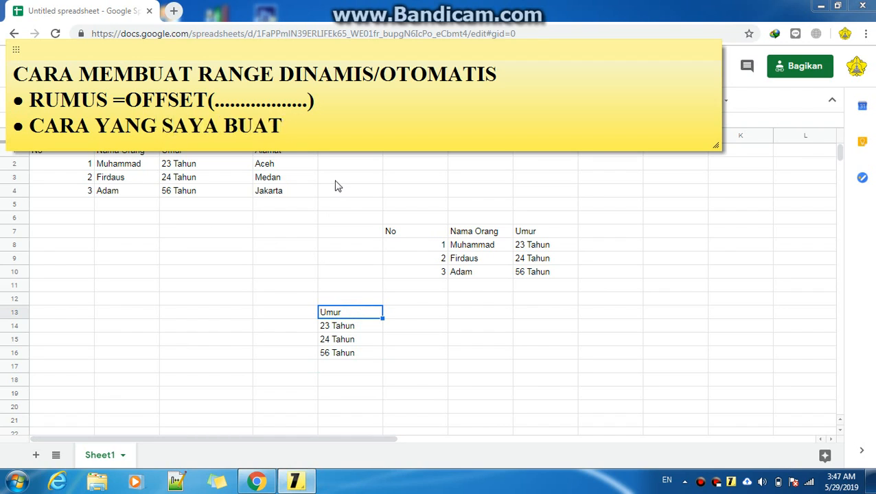
type("RE")
key("BackSpace")
key("BackSpace")
type("YAITU REF")
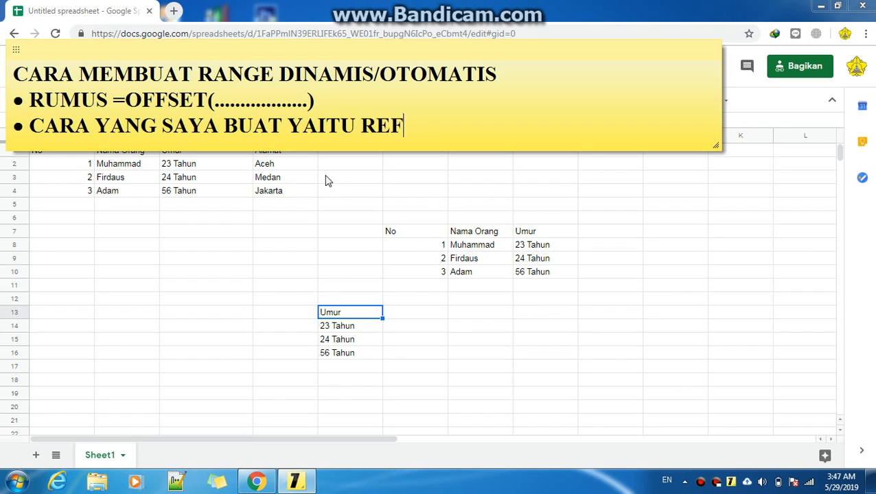
type("E")
type("RENS")
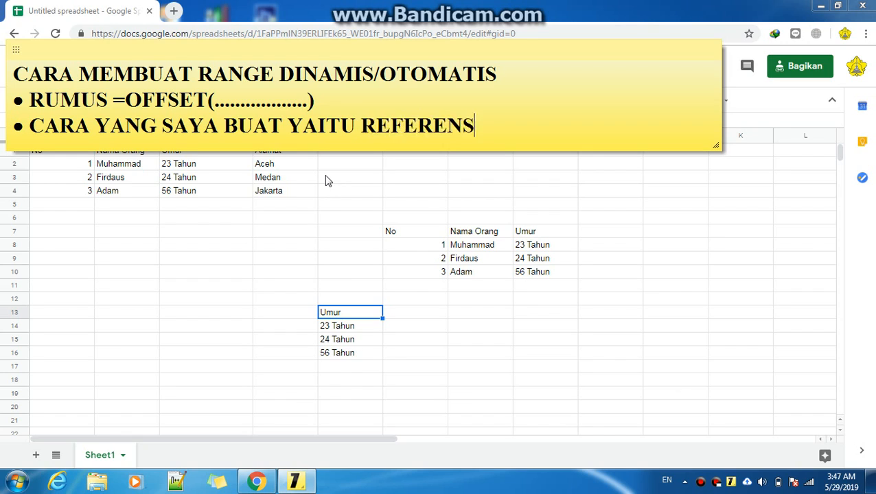
type("I CEL SA")
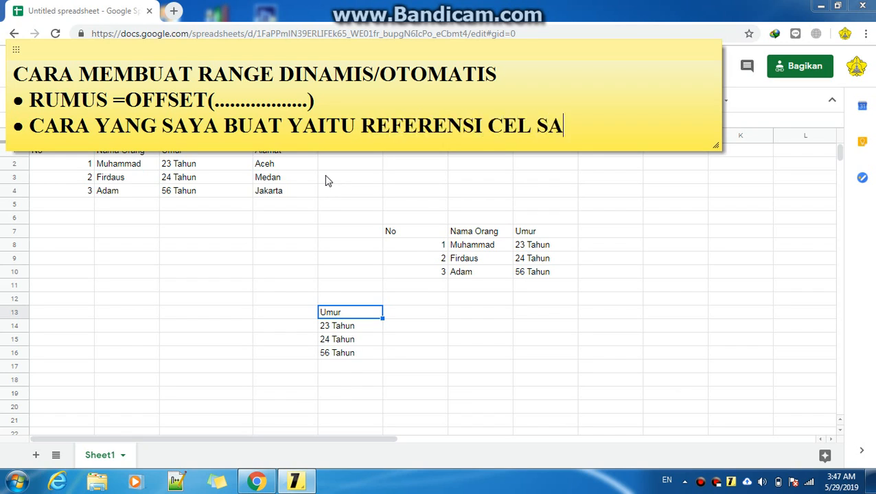
type("MA DENGAN ")
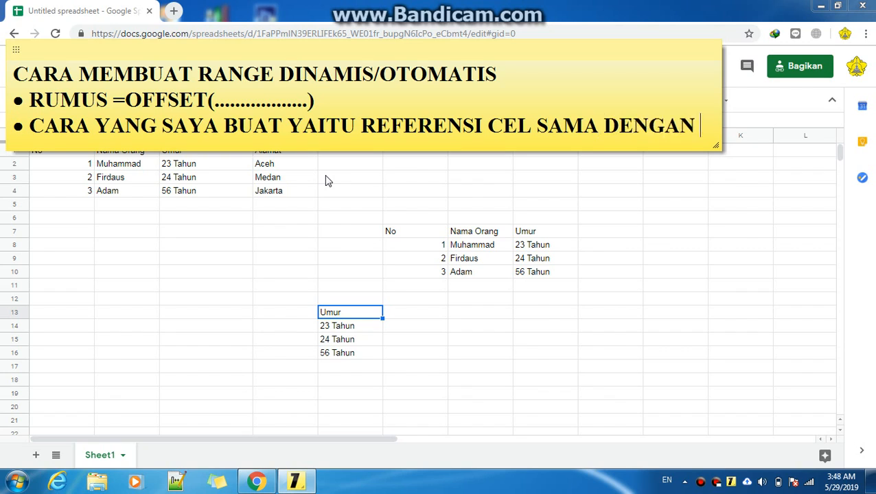
type("BAR")
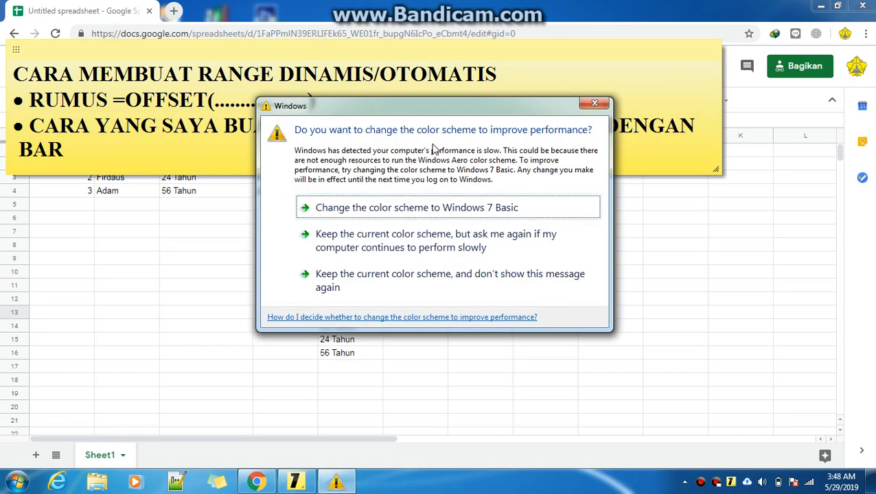
left_click(595, 103)
left_click(110, 150)
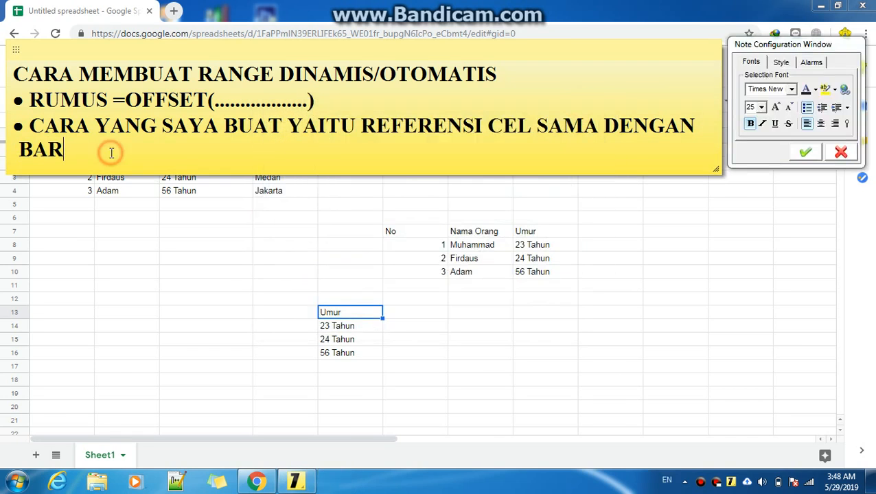
type("IS OFFSET DAN KOM")
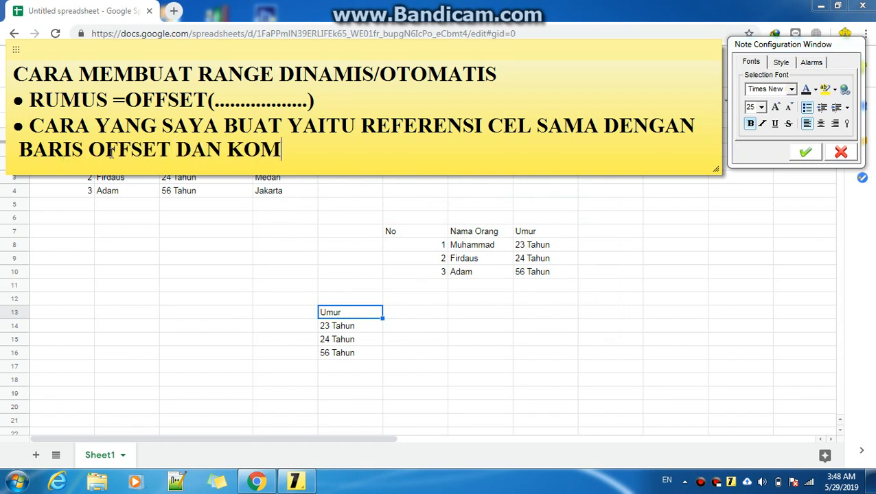
key("BackSpace")
type("LOM OFFSET")
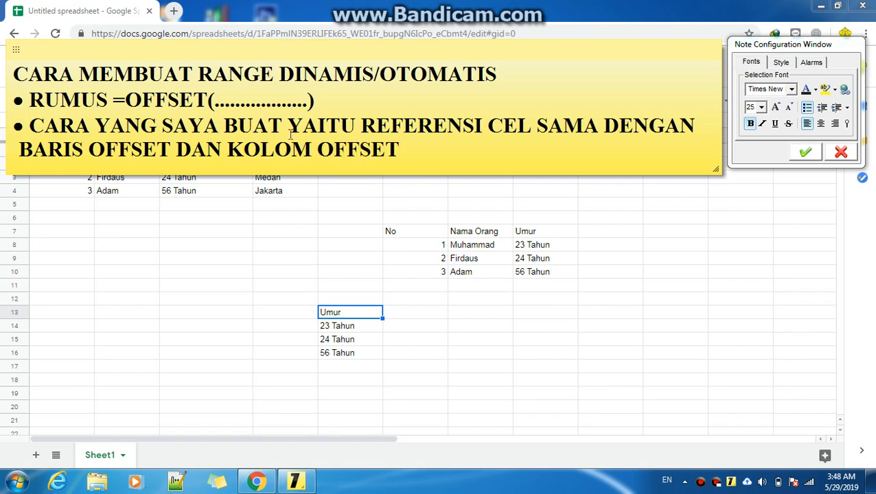
Extend the note's bullet with 'SEHINGGA FORMULA YAN BISA SAYA BUAT YAITU'
left_click_drag(362, 130, 533, 125)
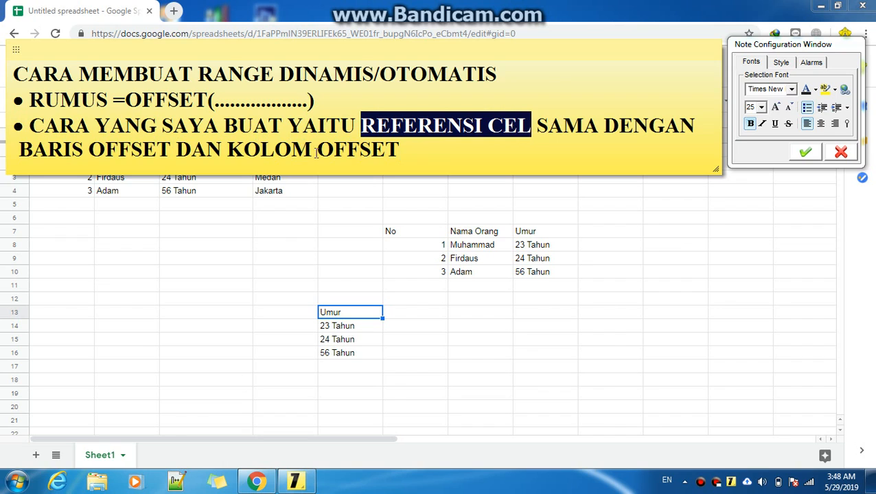
left_click_drag(21, 150, 401, 150)
left_click(415, 149)
type("SEHI")
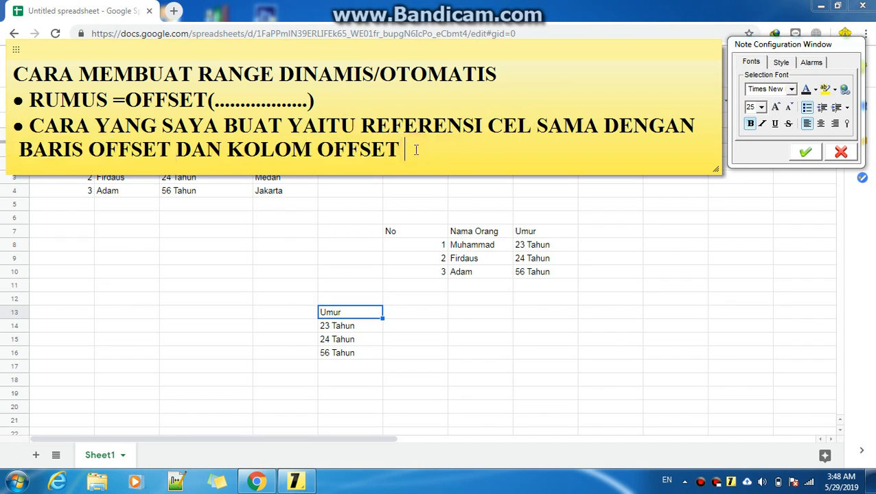
type("NGGG")
key("BackSpace")
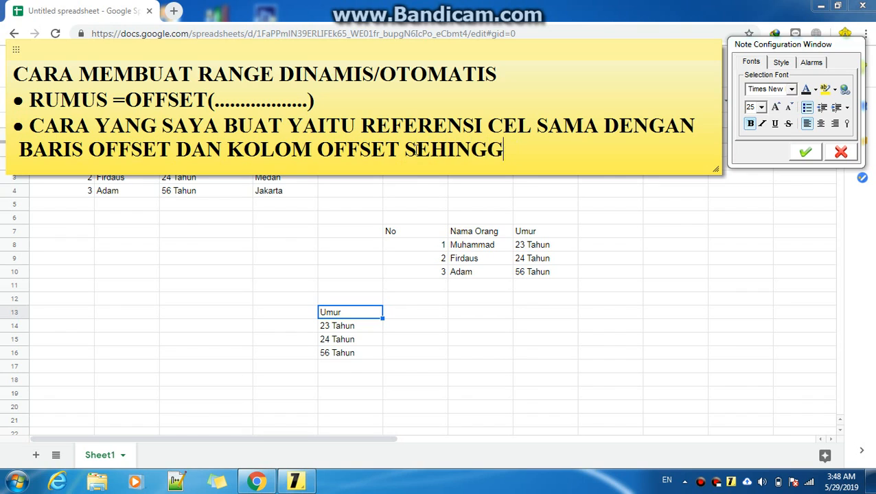
type("A FORMULA ")
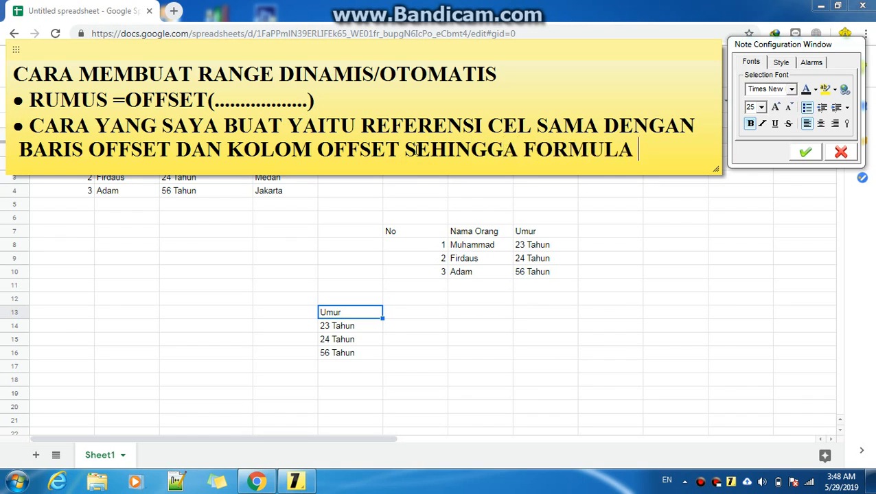
type("YAN BISA Y")
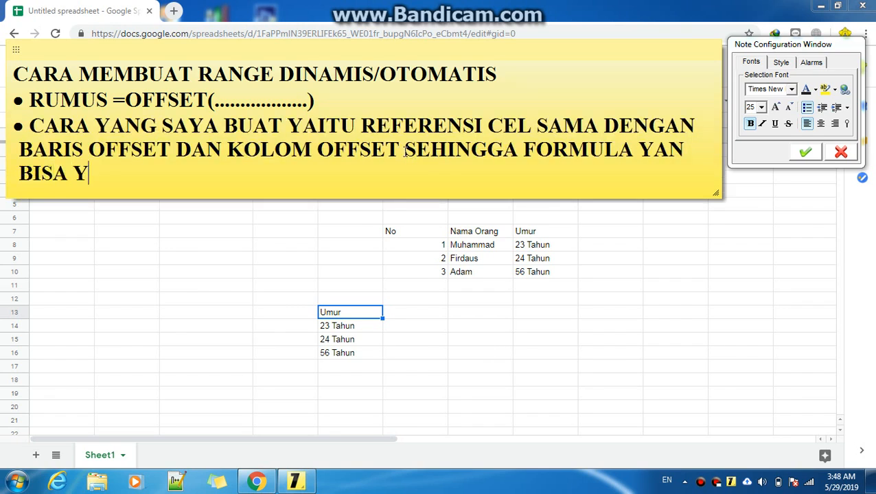
key("BackSpace")
type("SAYA BUA")
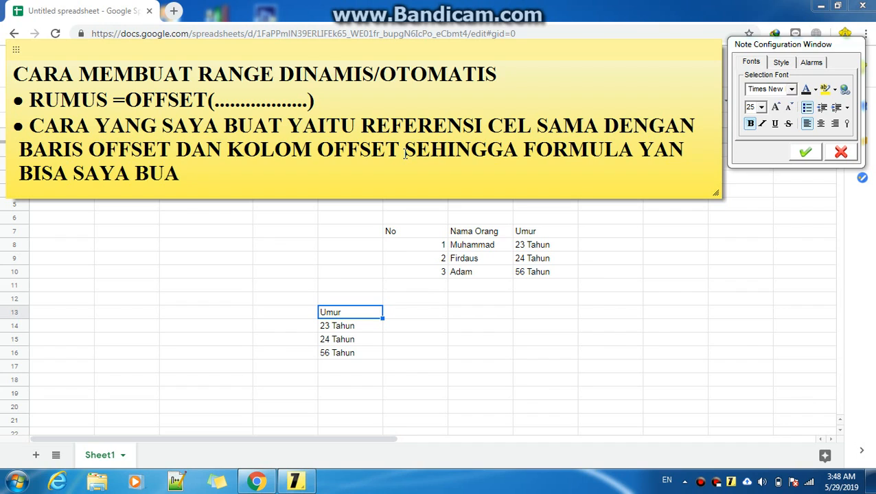
type("T  YAITU")
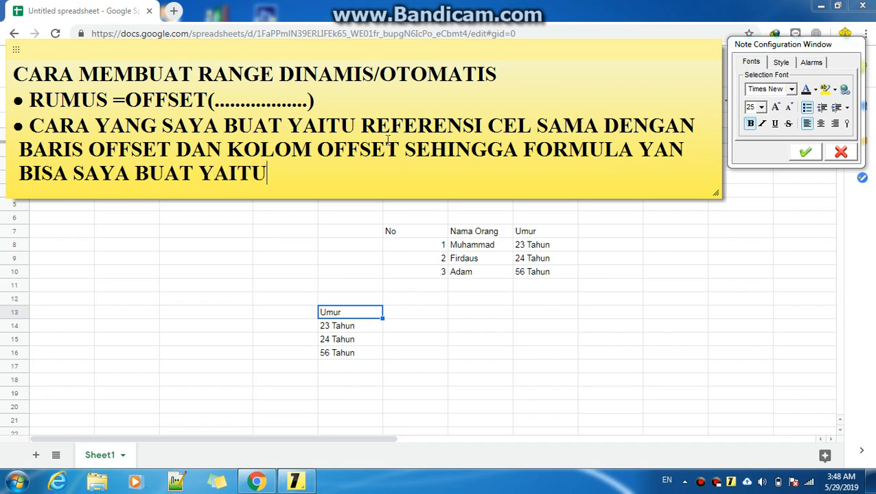
Start a new bullet in the sticky note reading '=OFFSET(CELL DARI RANGE PERTAMA;0;0;'
key("Return")
type("=O")
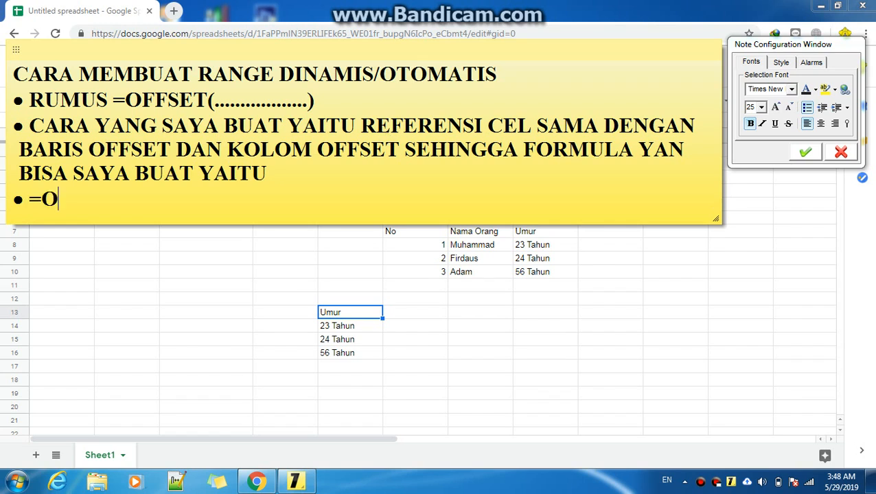
type("FFSET")
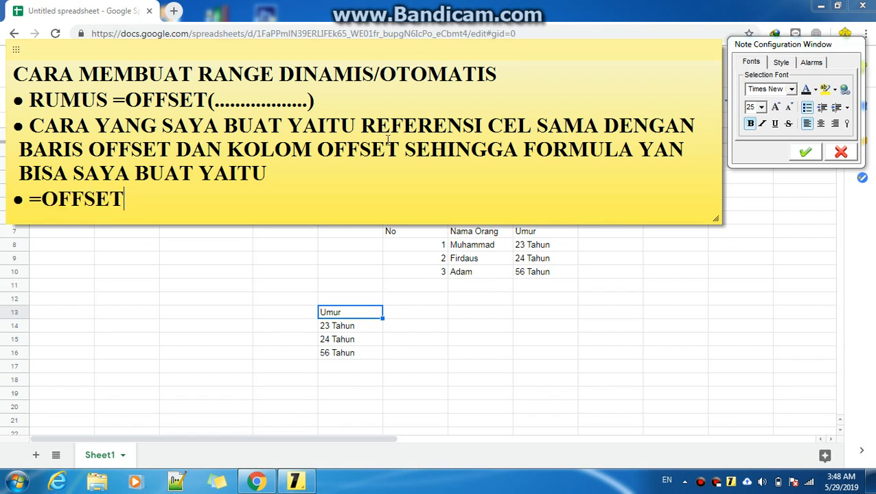
type("(CELL")
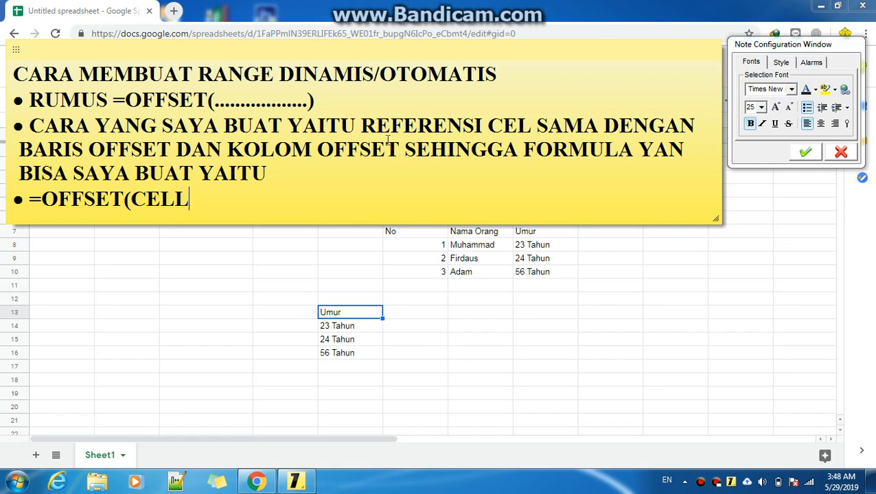
type(" Y")
key("BackSpace")
type("DARI ")
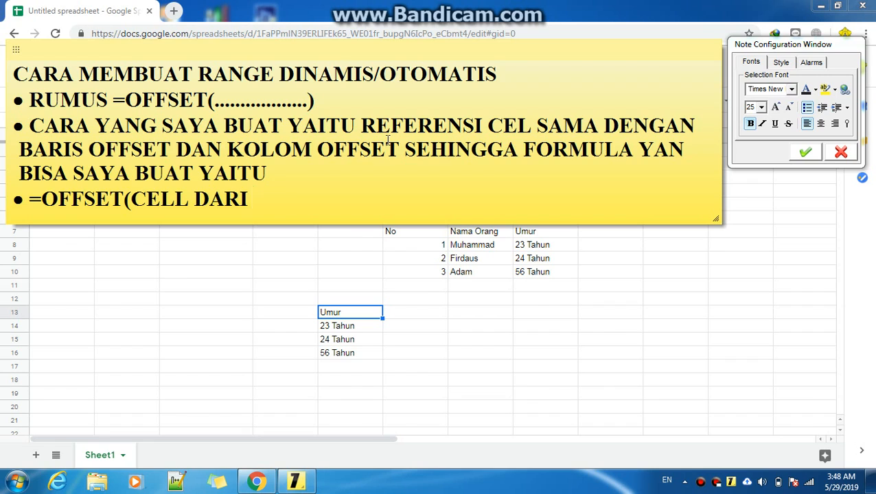
type("RANGE PER")
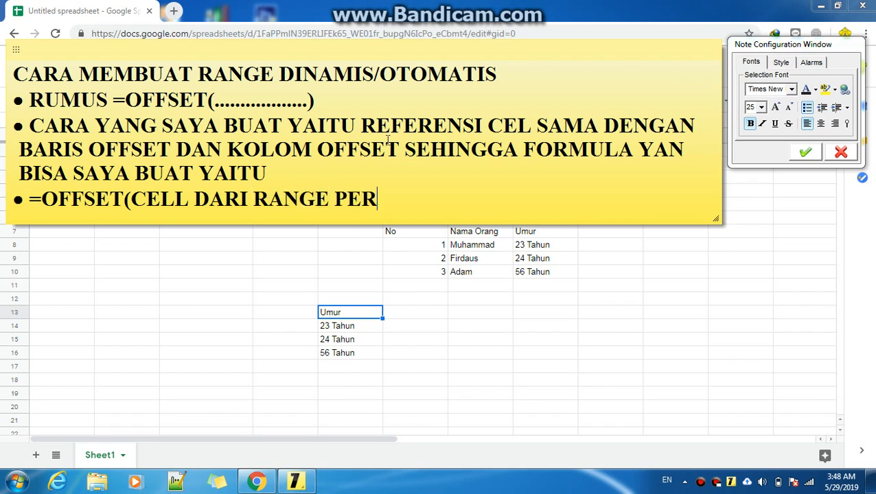
type("TAMA;")
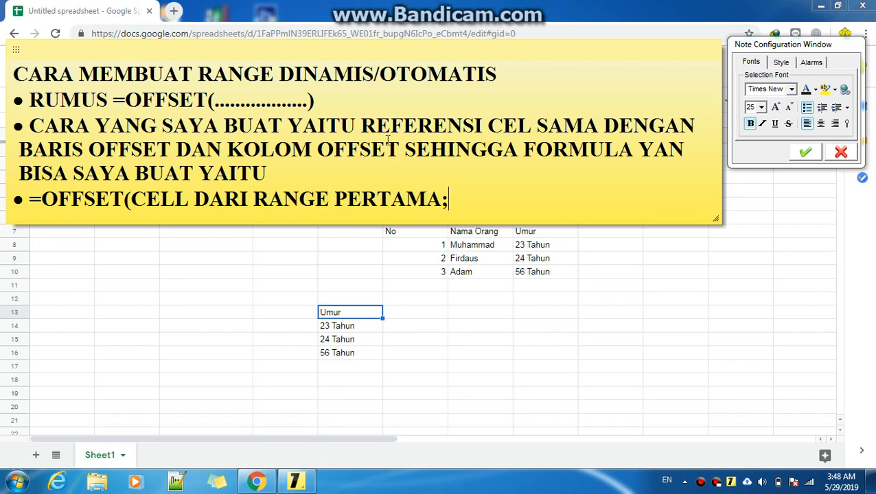
type("0;0;")
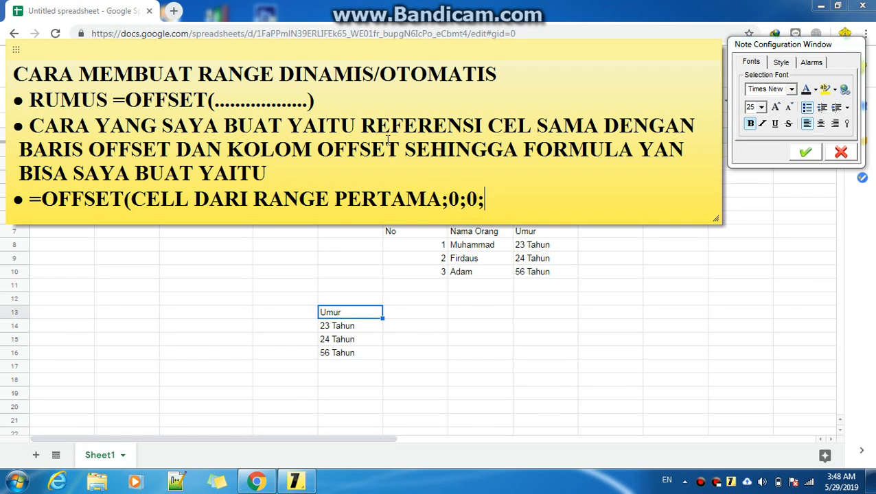
Select the text 'CELL DARI RANGE PERTAMA;' in the note's new formula bullet
left_click(138, 198)
left_click_drag(138, 198, 451, 200)
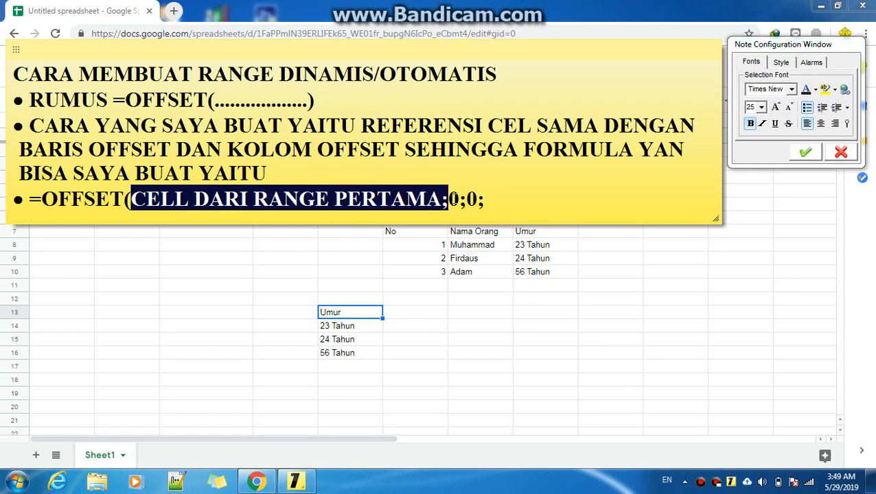